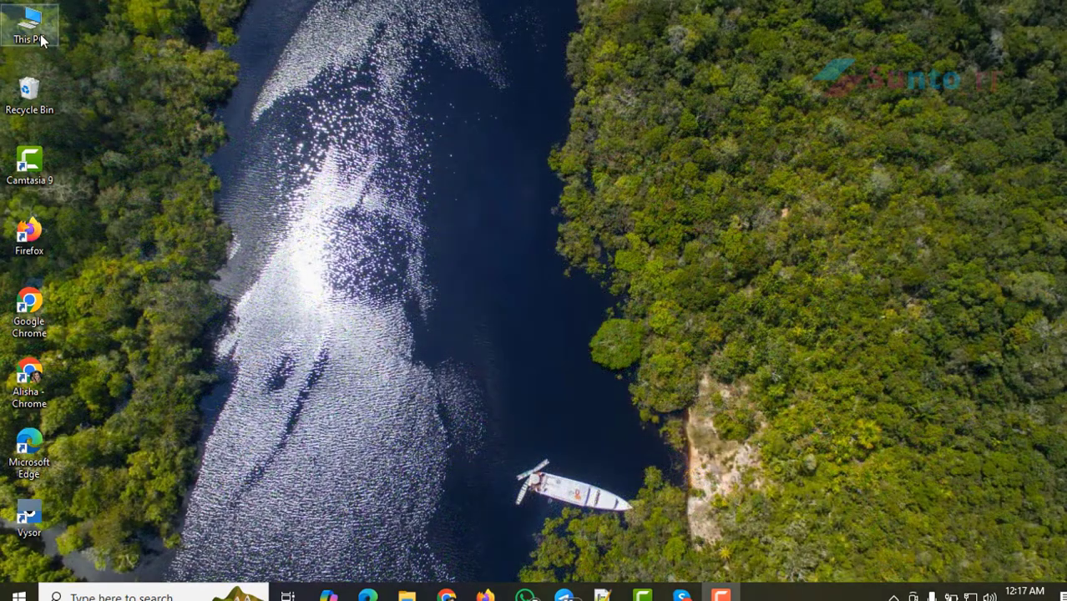
Start Disk Cleanup for Local Disk (C:) from its Properties in This PC
double_click(33, 29)
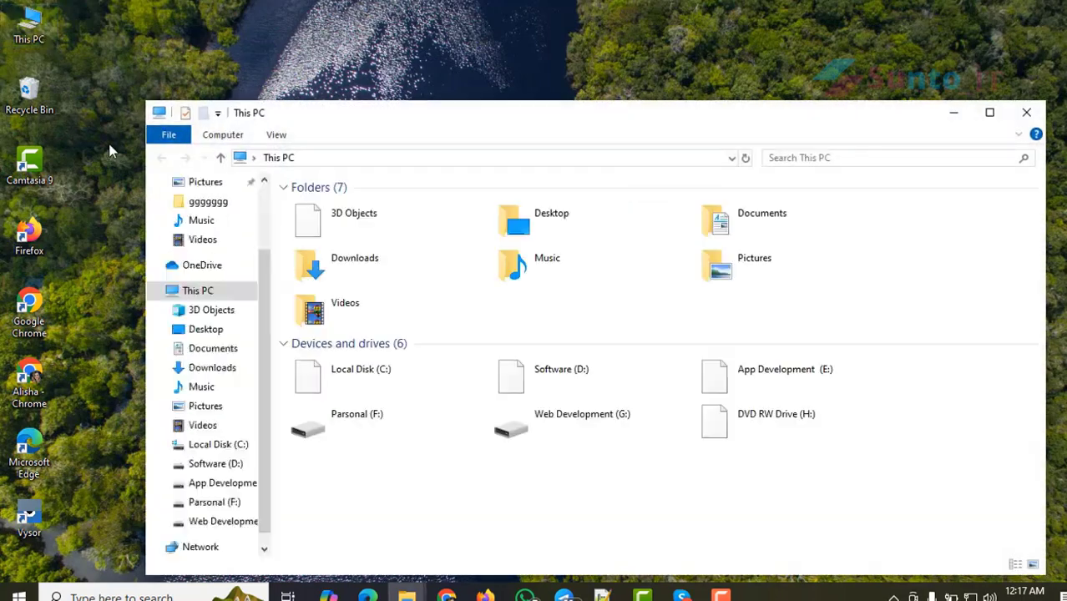
right_click(395, 377)
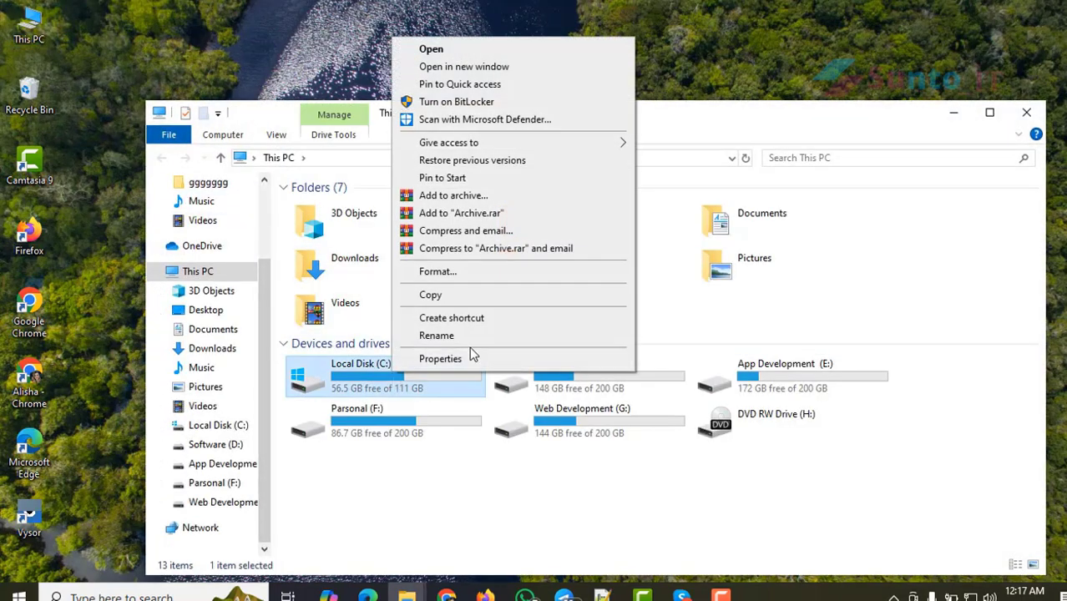
click(451, 358)
click(637, 446)
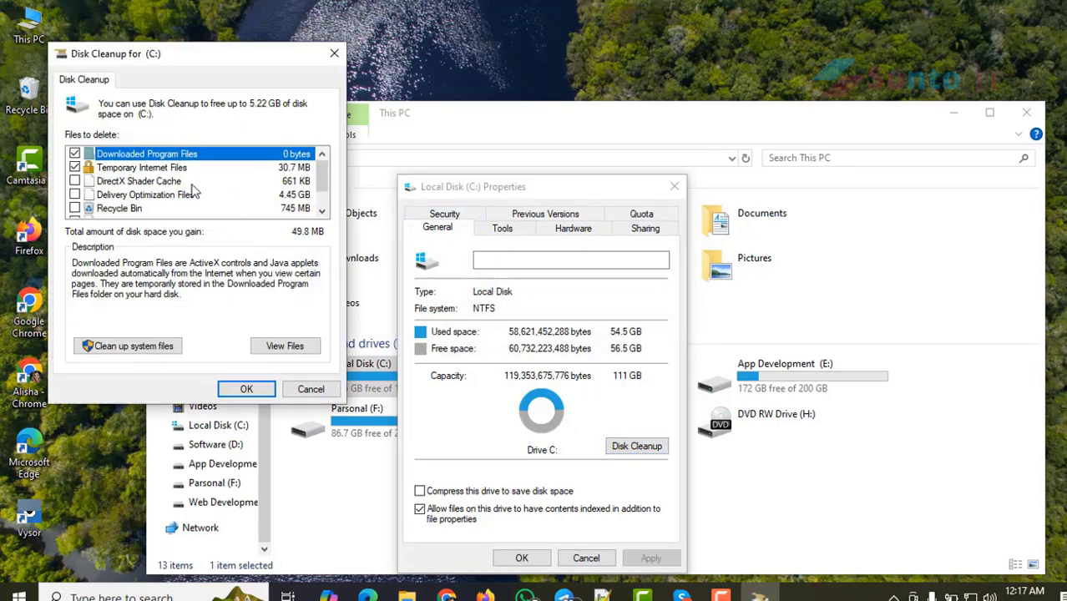
Tick DirectX Shader Cache, Delivery Optimization, Recycle Bin and temporary files, then delete about 5.22 GB
click(75, 194)
click(92, 208)
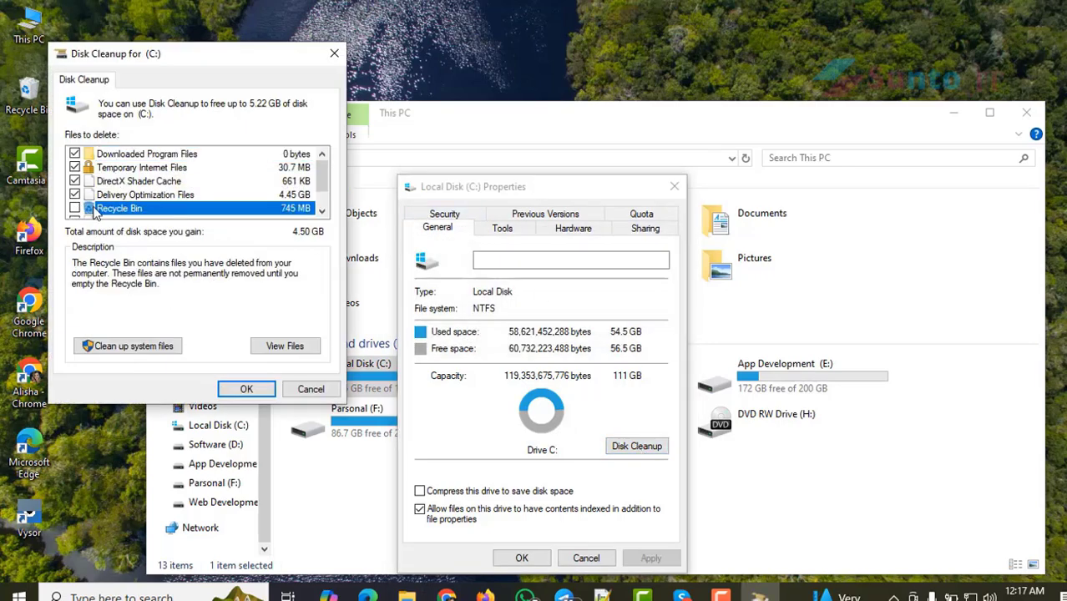
click(75, 208)
scroll(88, 209, down, 1)
click(74, 195)
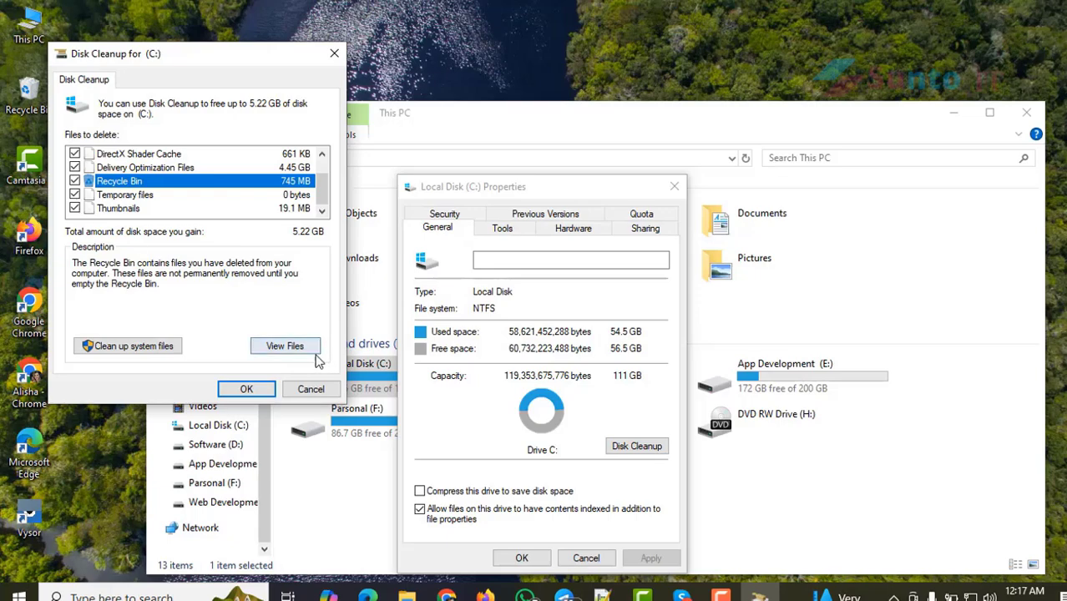
click(249, 389)
click(573, 309)
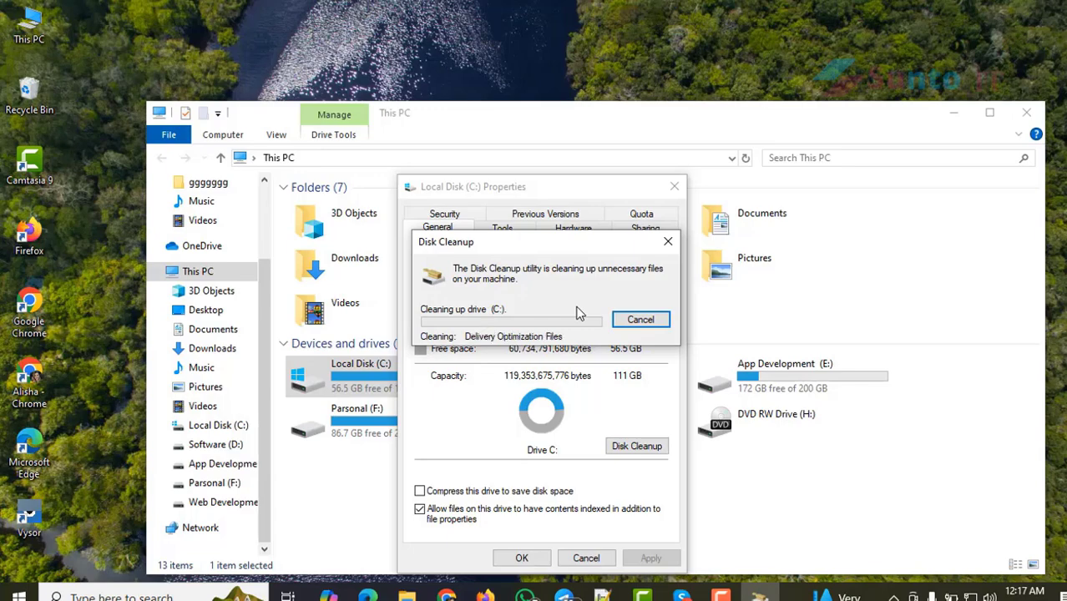
Open the Software (D:) drive and dismiss the installation failed error
click(854, 447)
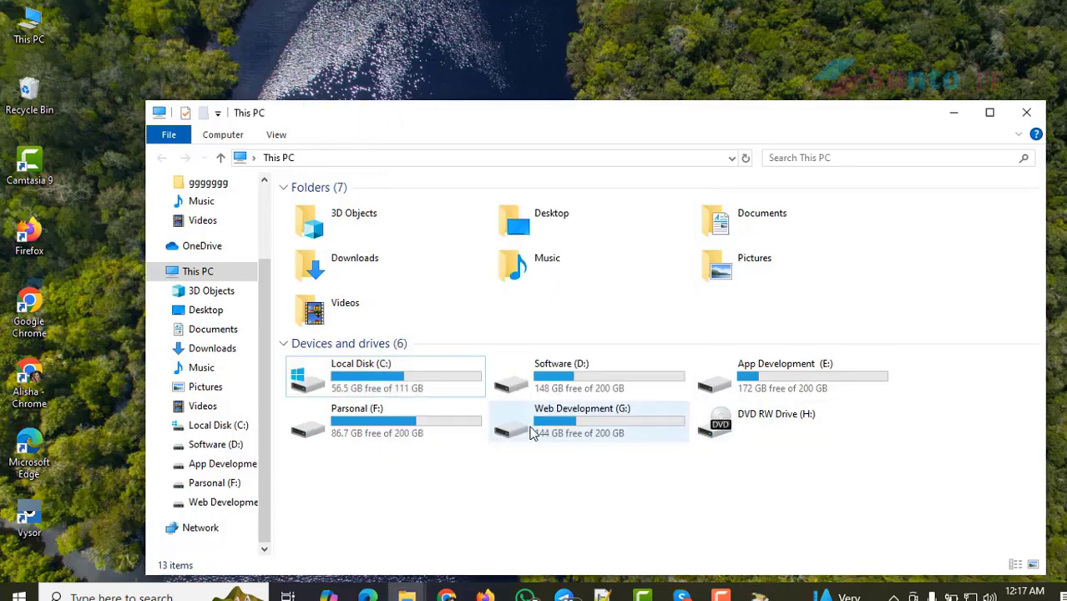
double_click(603, 386)
scroll(372, 414, down, 4)
drag(350, 295, 364, 360)
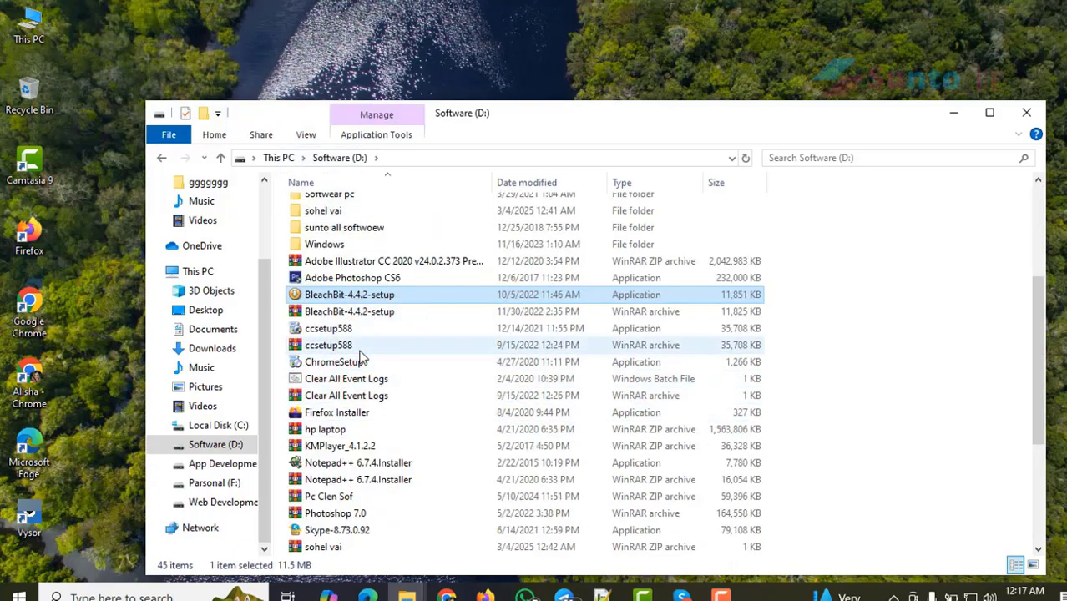
click(759, 380)
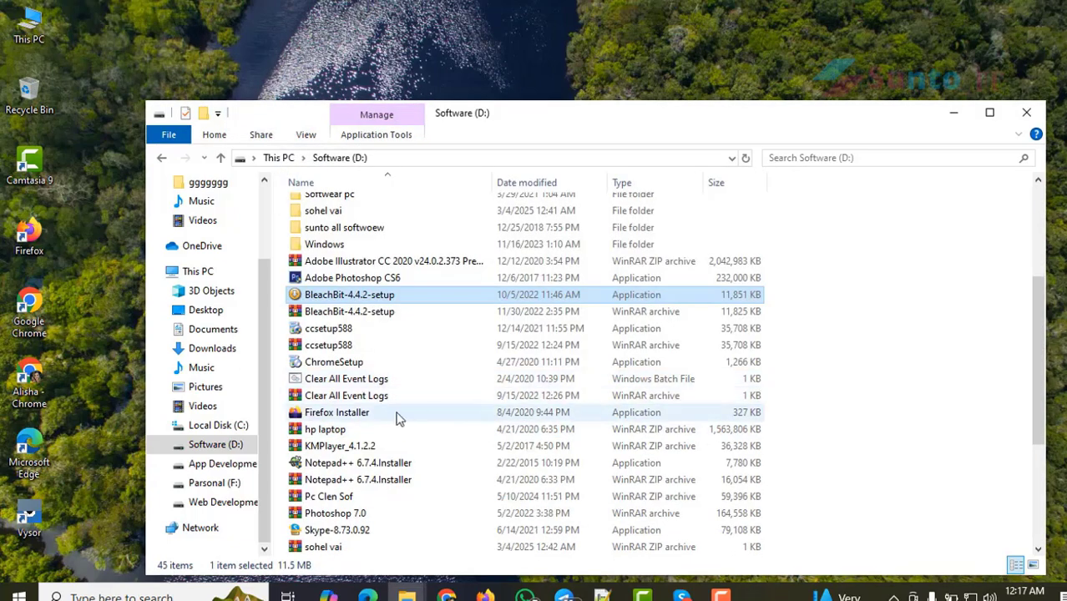
scroll(398, 419, down, 3)
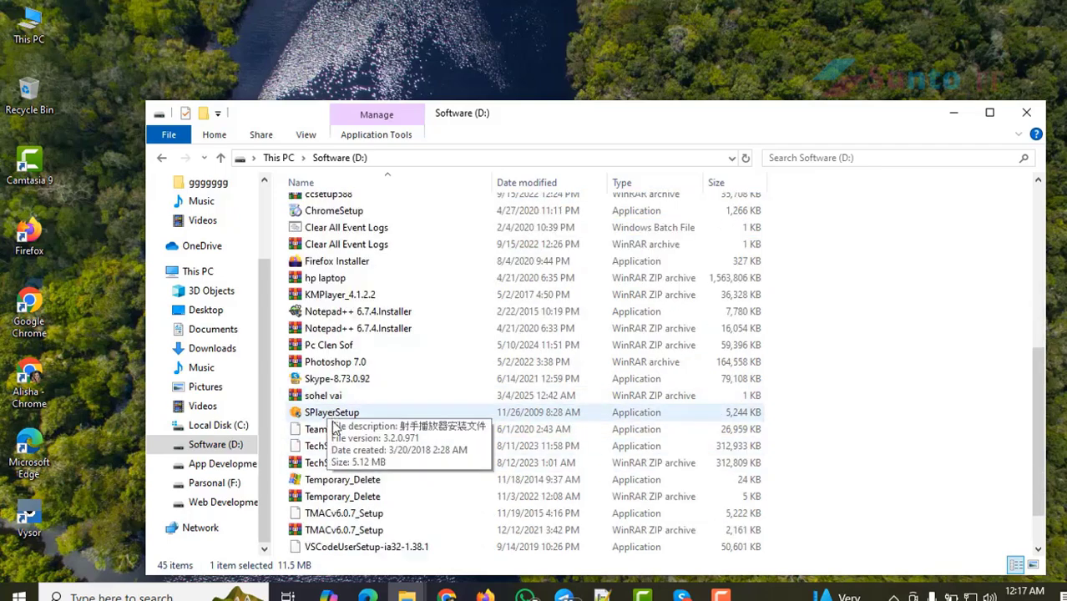
scroll(334, 428, down, 1)
Copy the Temporary_Delete file from Software (D:) onto the desktop
click(316, 429)
drag(344, 436, 97, 77)
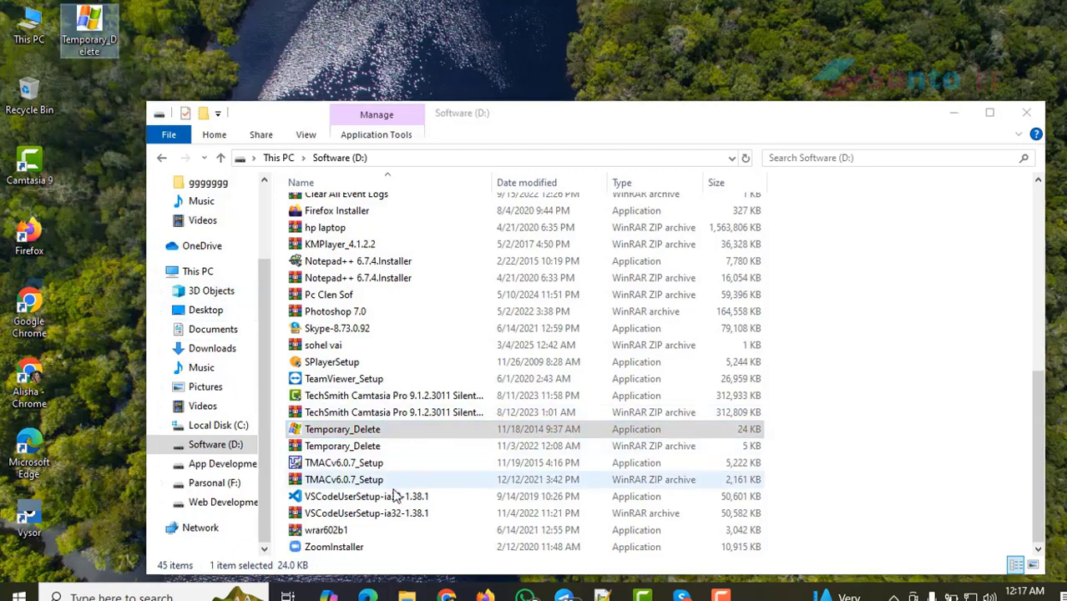
click(338, 461)
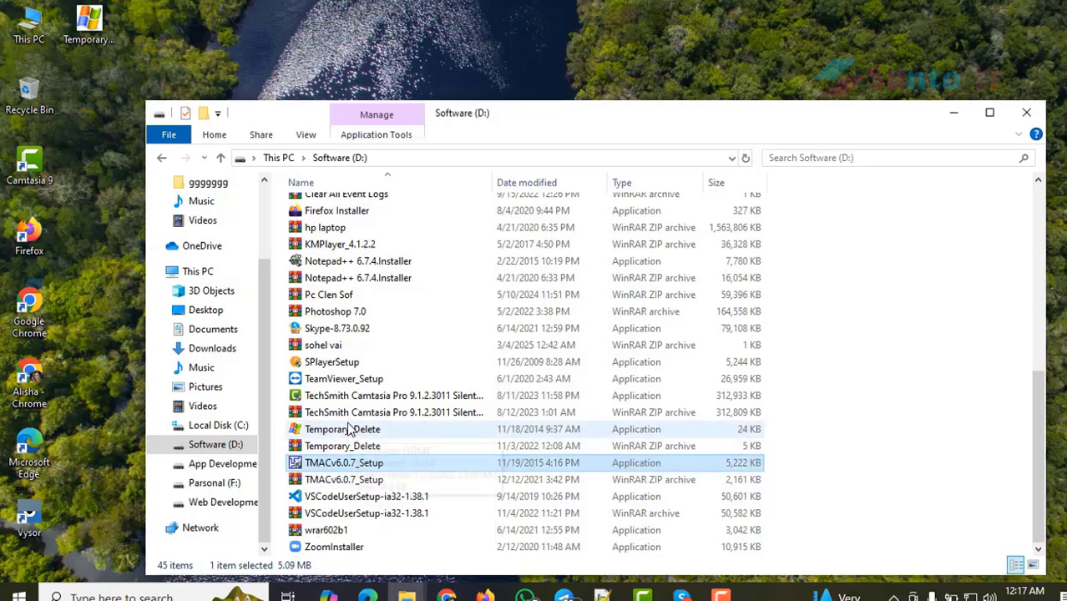
scroll(350, 428, up, 1)
scroll(351, 428, up, 3)
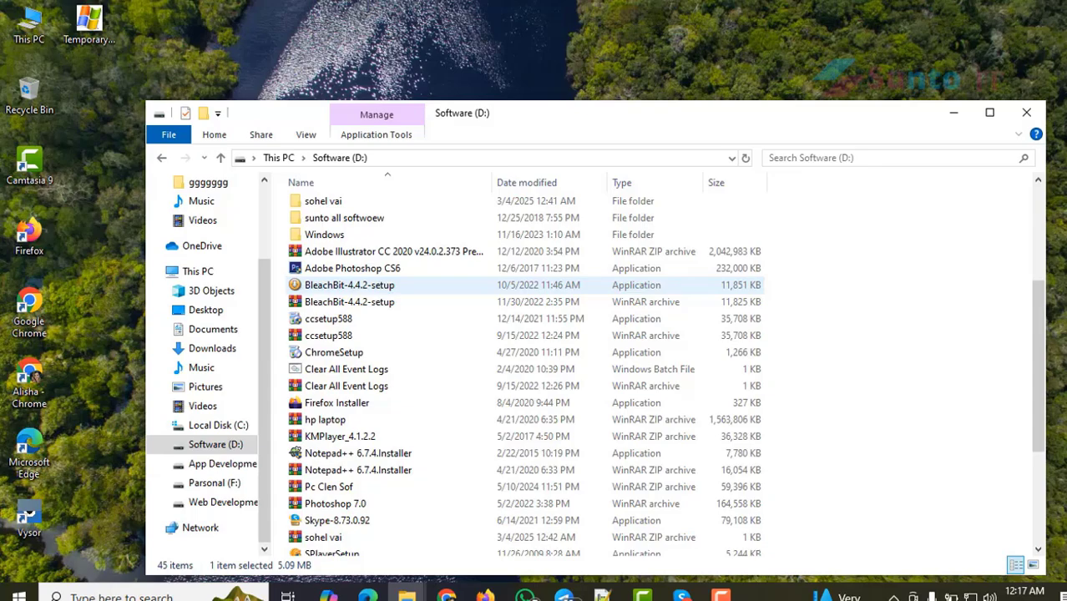
Close the Local Disk (C:) Properties dialog and bring the Software (D:) listing back
click(953, 112)
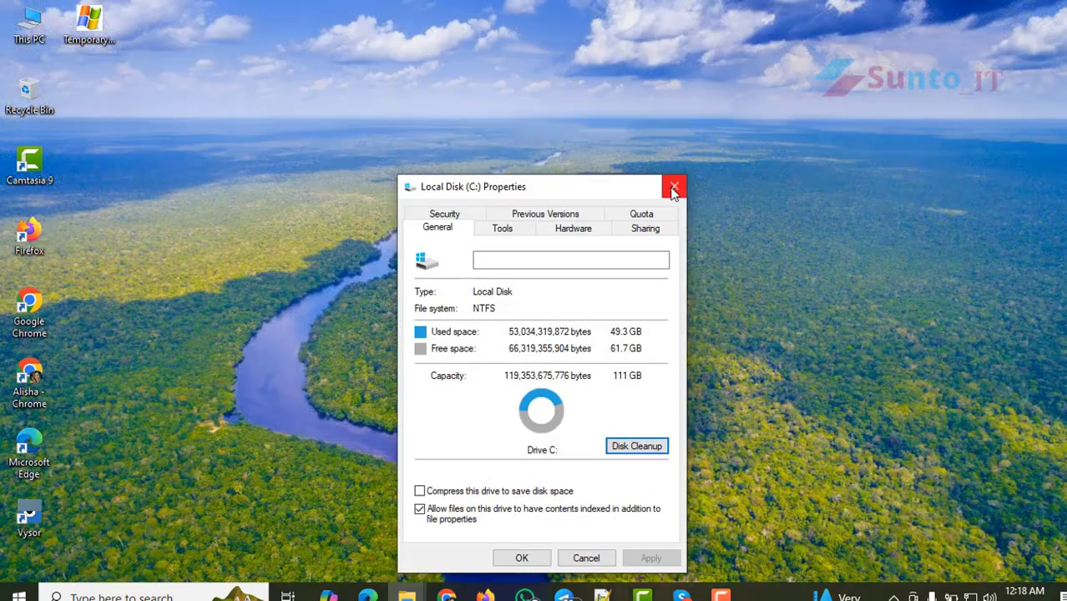
click(675, 186)
mouse_move(407, 594)
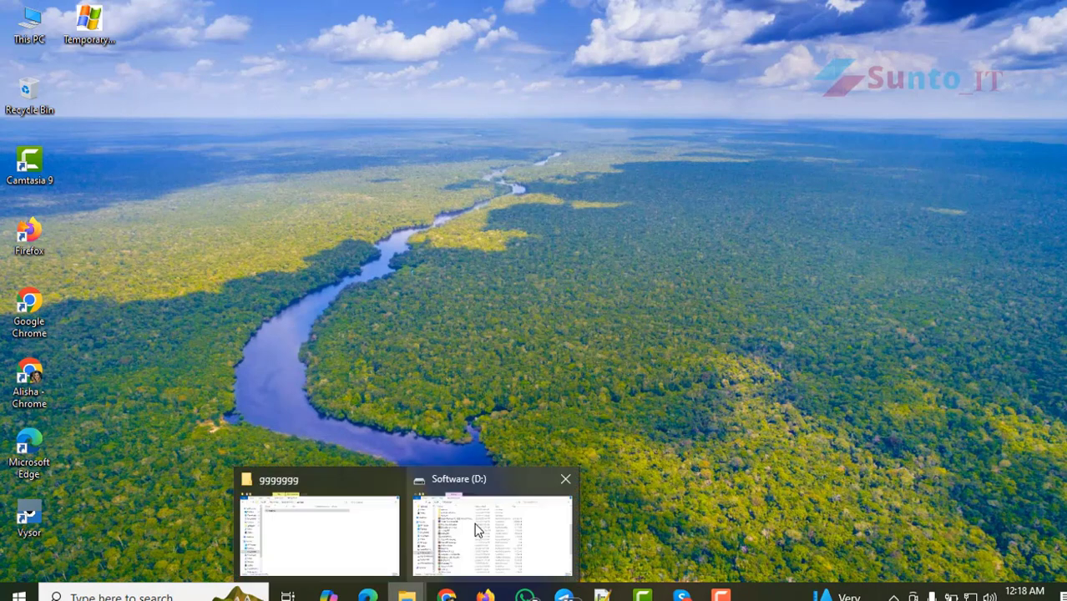
click(318, 535)
click(201, 566)
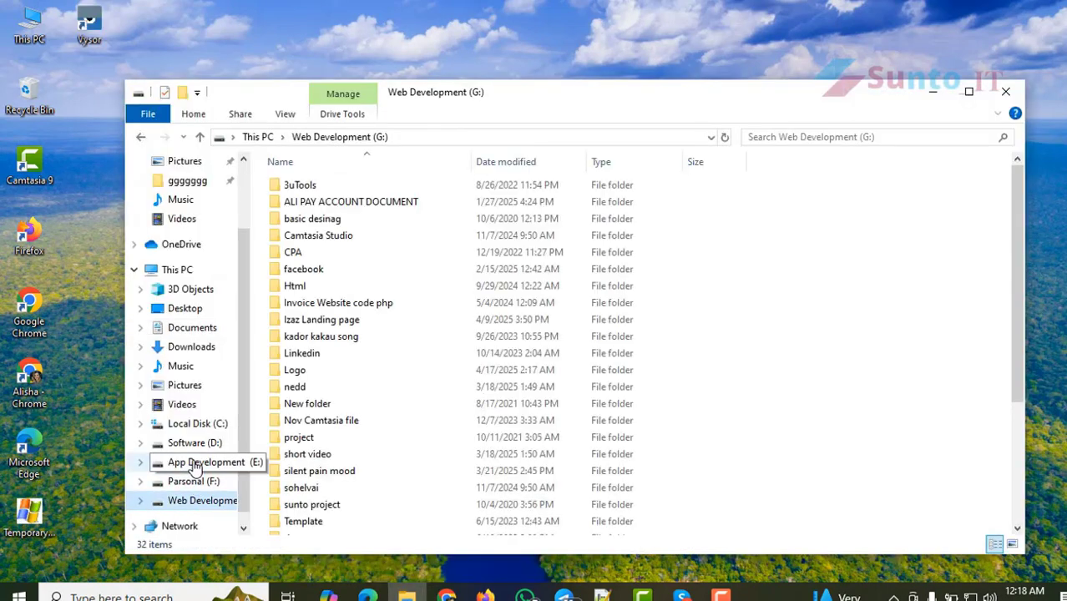
click(194, 443)
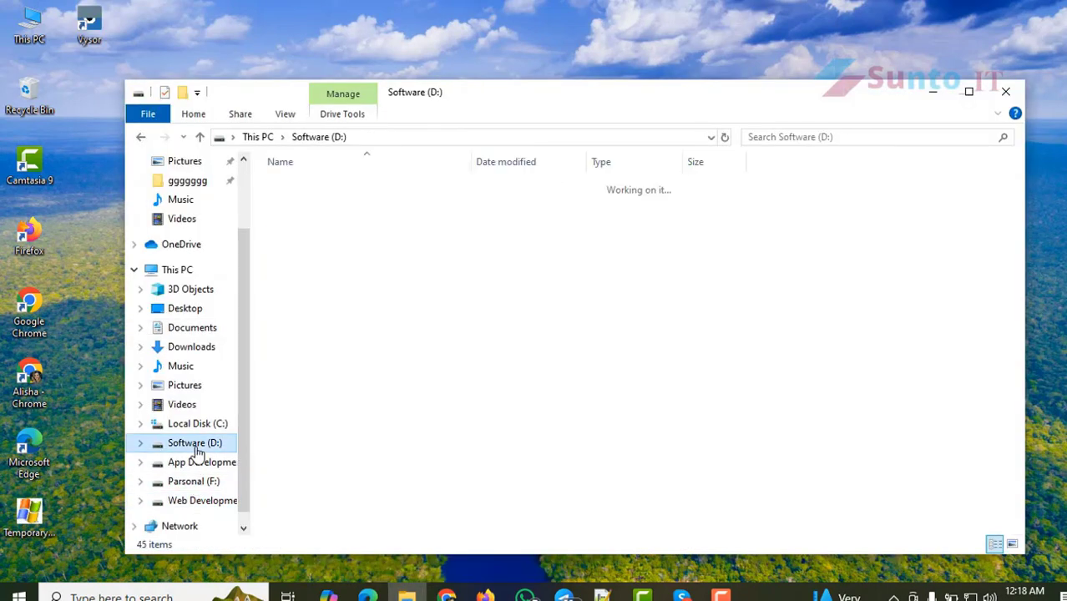
Copy the Clear All Event Logs file from Software (D:) onto the desktop
scroll(410, 375, down, 5)
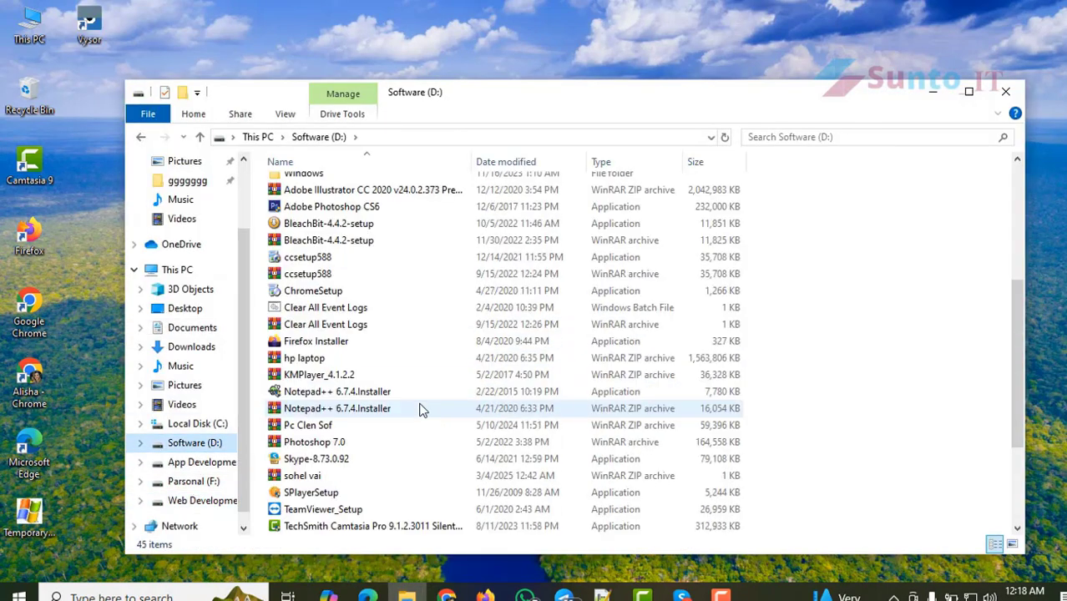
right_click(327, 309)
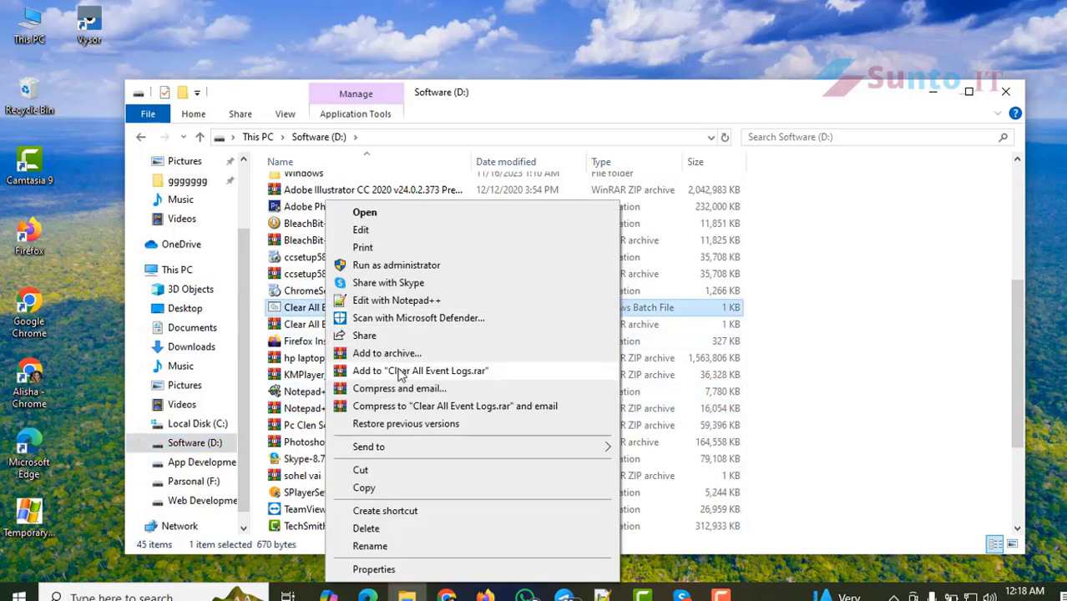
drag(302, 313, 101, 122)
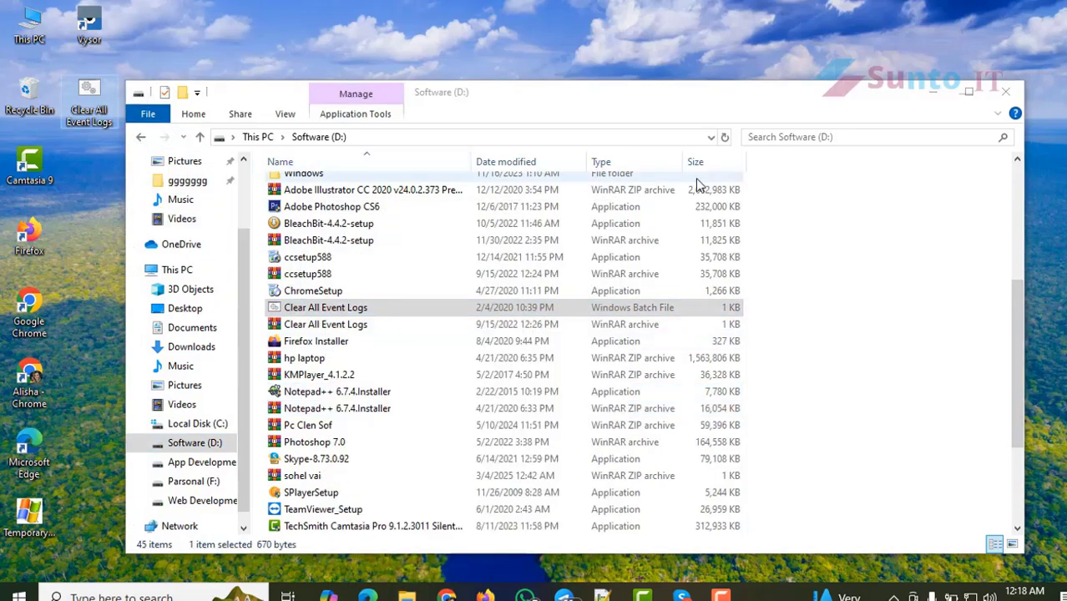
click(934, 99)
Run the desktop Clear All Event Logs script as administrator to clear the event logs
right_click(83, 92)
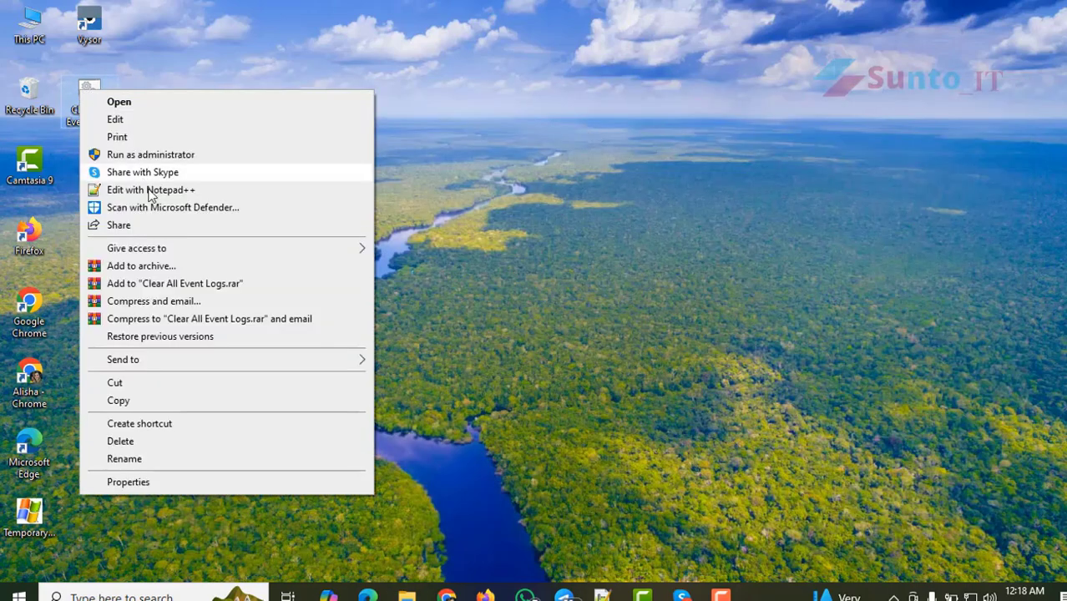
click(138, 159)
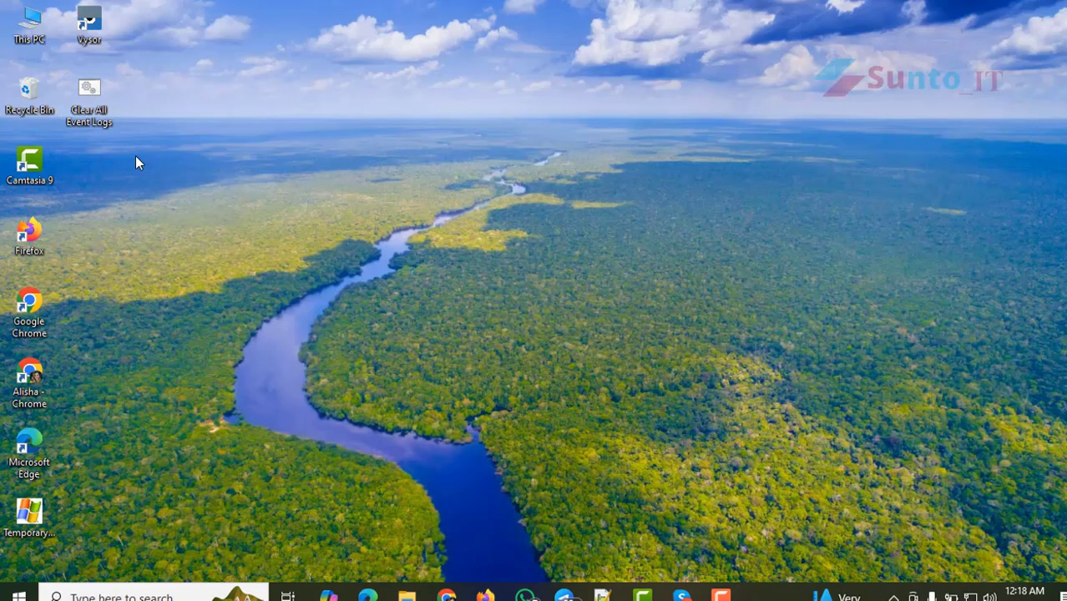
drag(399, 147, 467, 110)
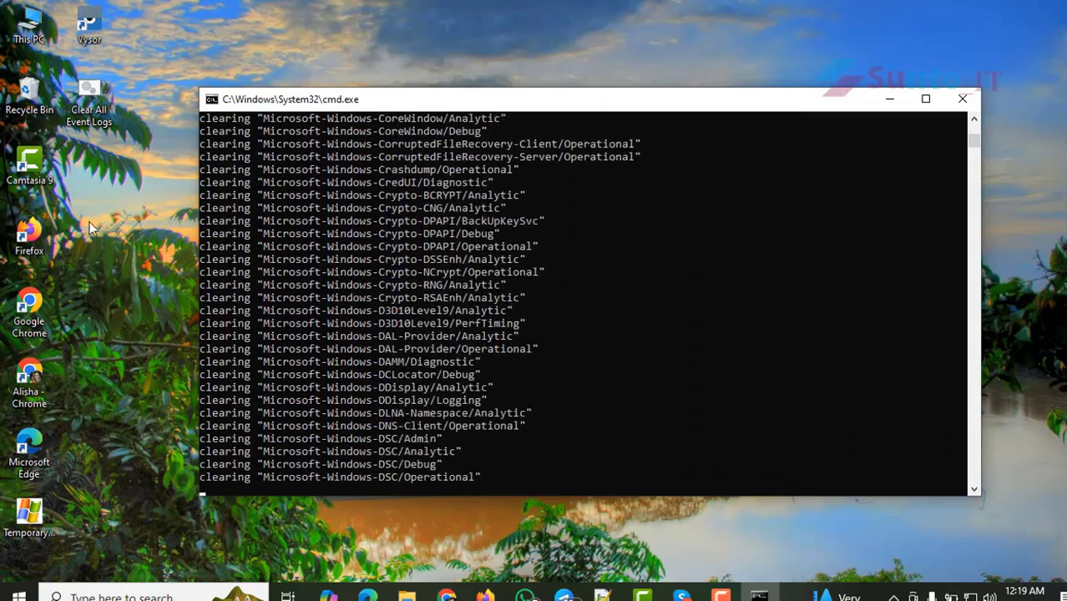
click(33, 310)
Launch Chrome, add a new profile without an account, and maximize its New Tab window
double_click(31, 311)
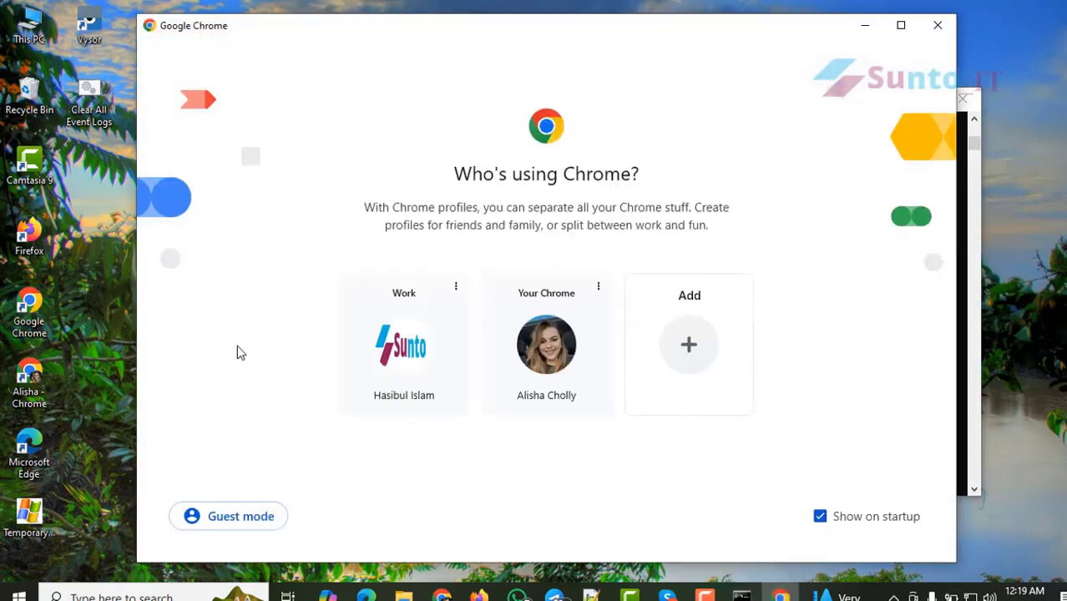
click(686, 346)
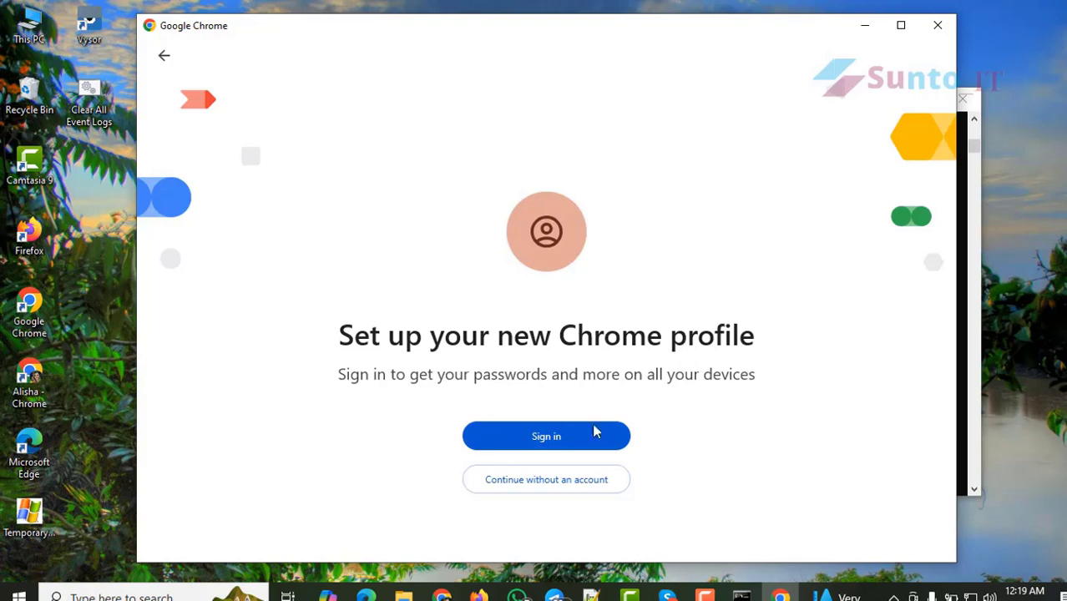
click(534, 484)
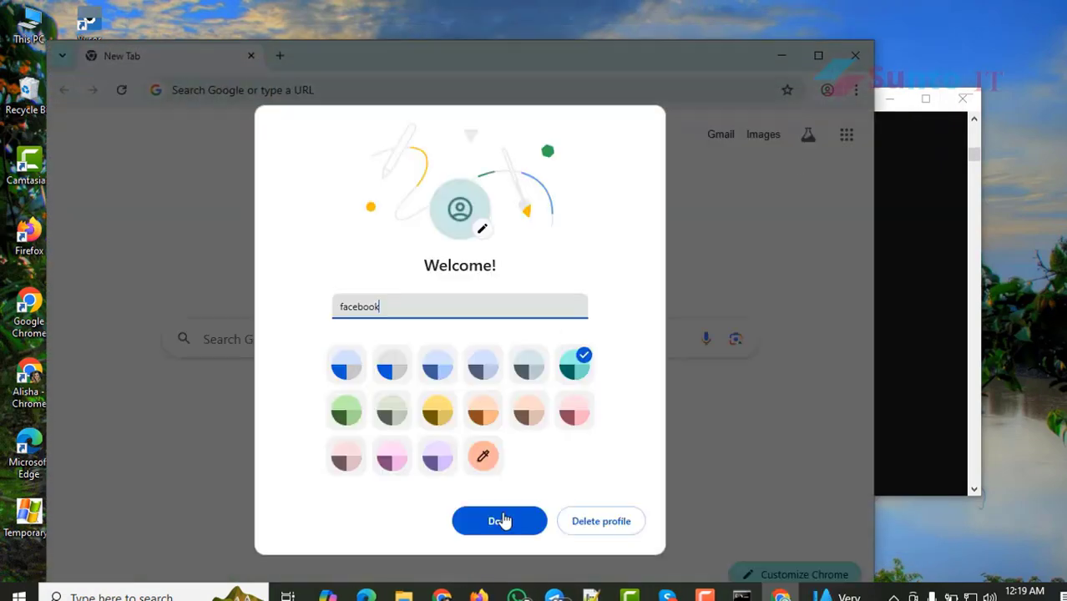
click(503, 519)
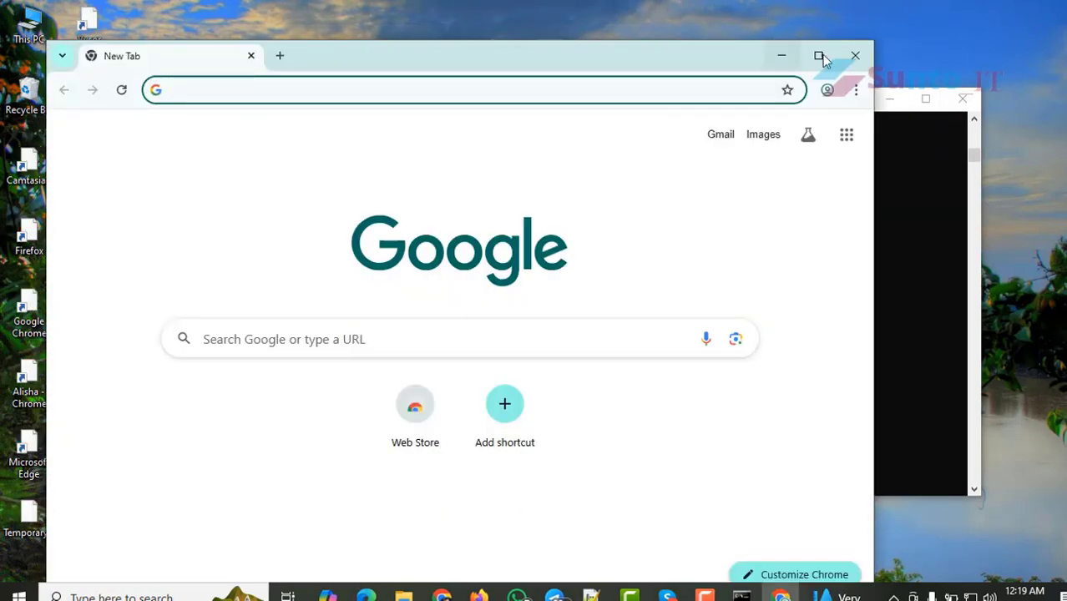
click(819, 56)
click(428, 51)
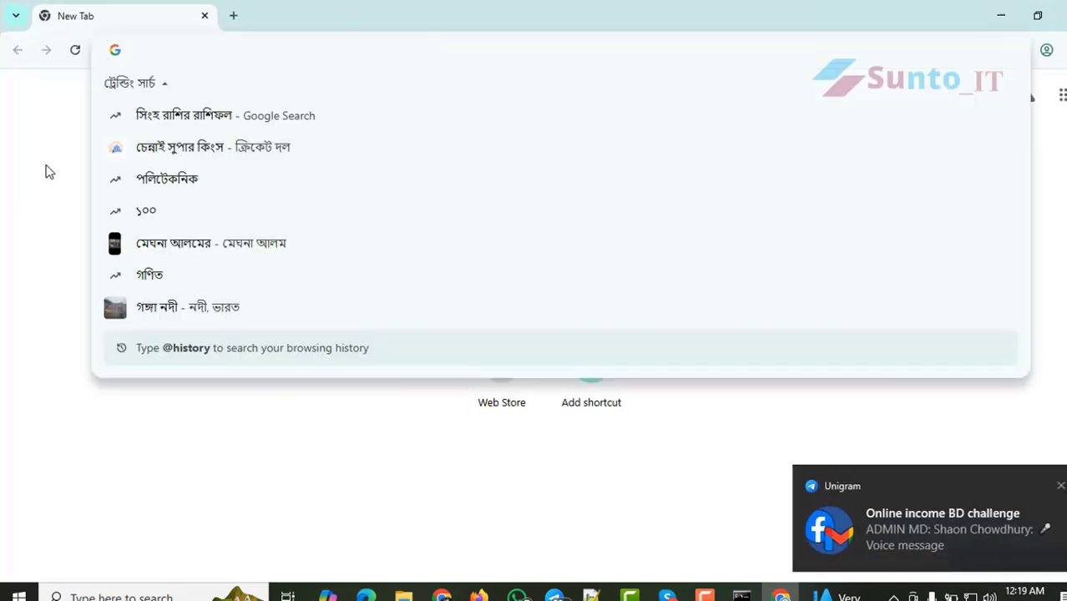
click(1057, 491)
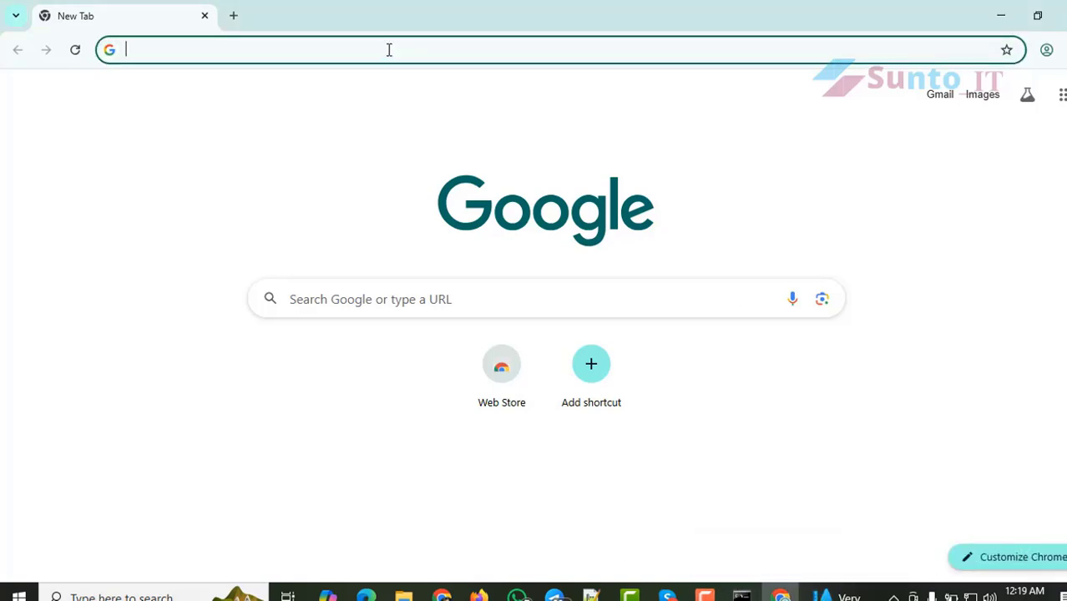
click(339, 57)
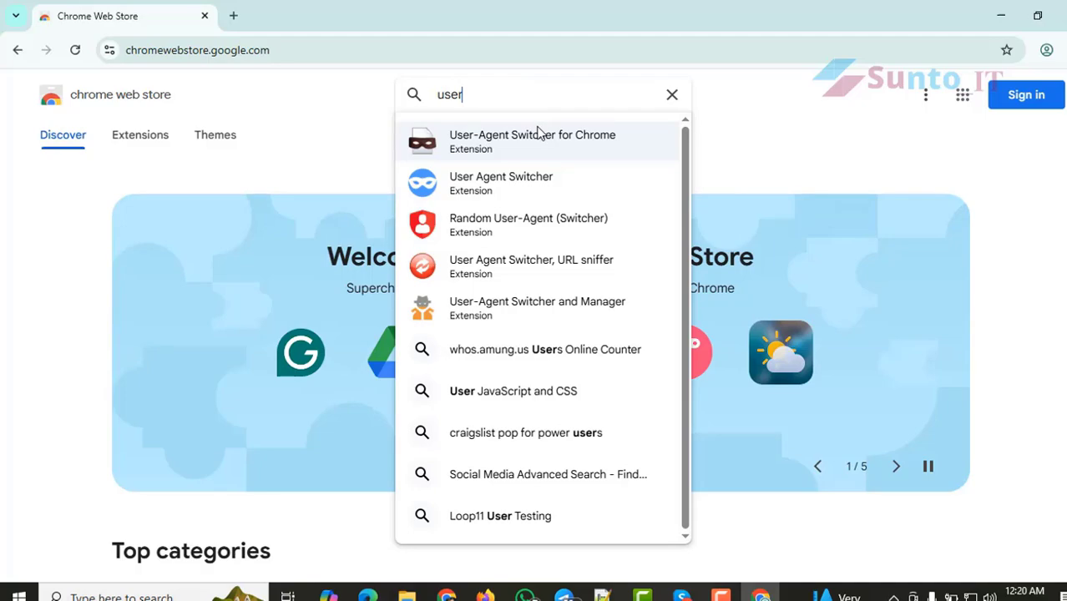
Add User-Agent Switcher for Chrome from its Web Store listing
click(537, 134)
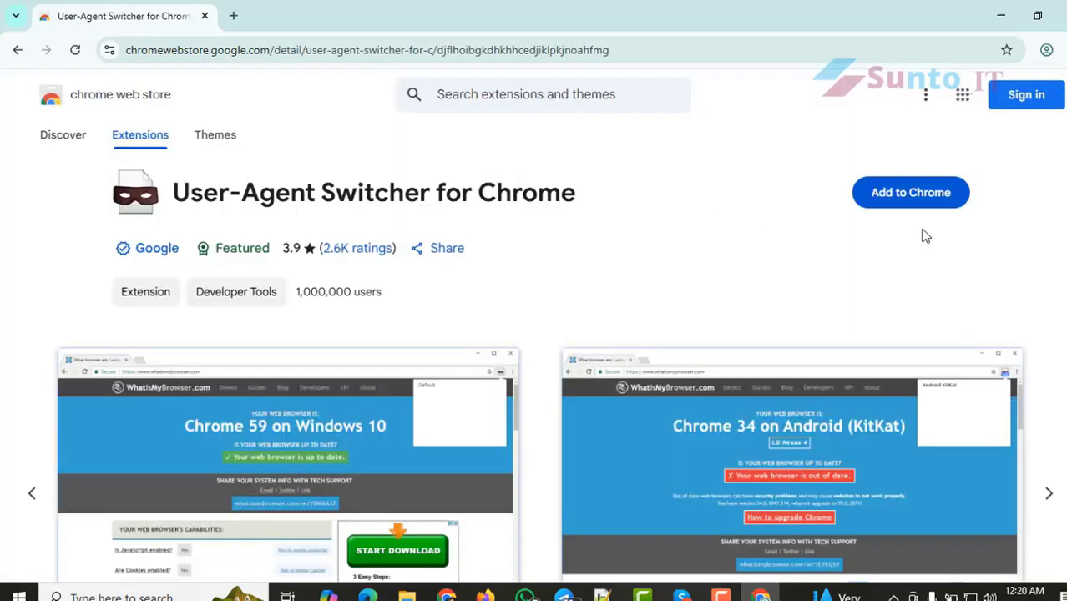
click(902, 195)
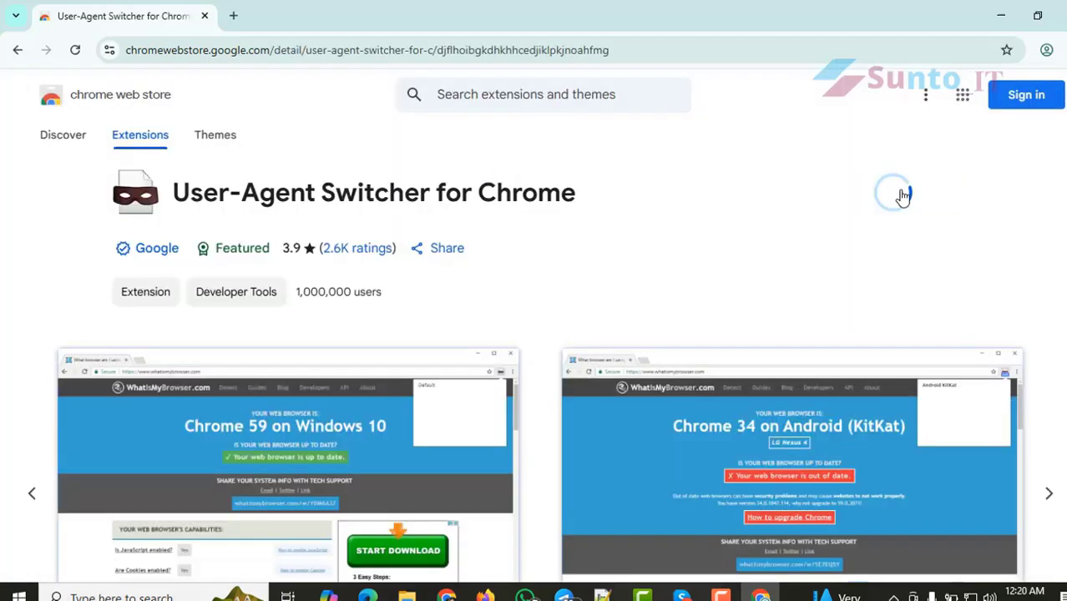
click(692, 198)
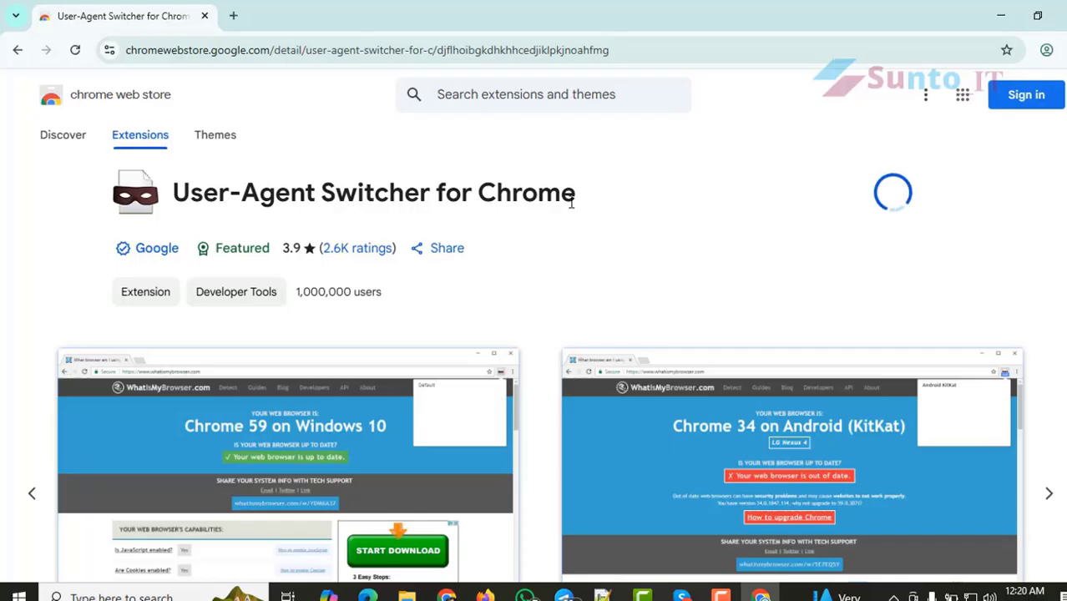
scroll(310, 268, down, 2)
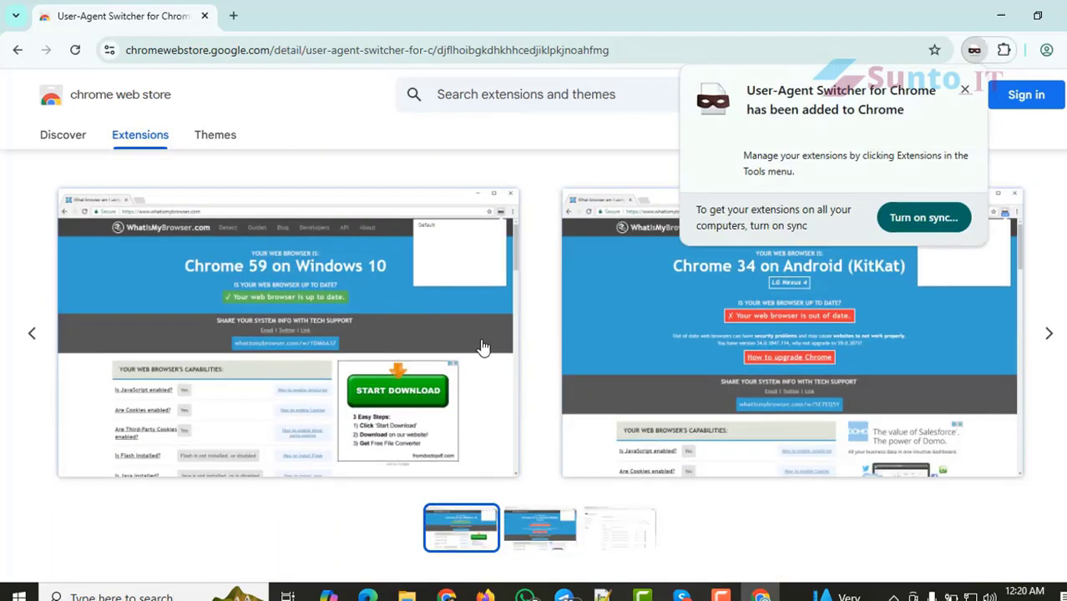
scroll(482, 346, up, 2)
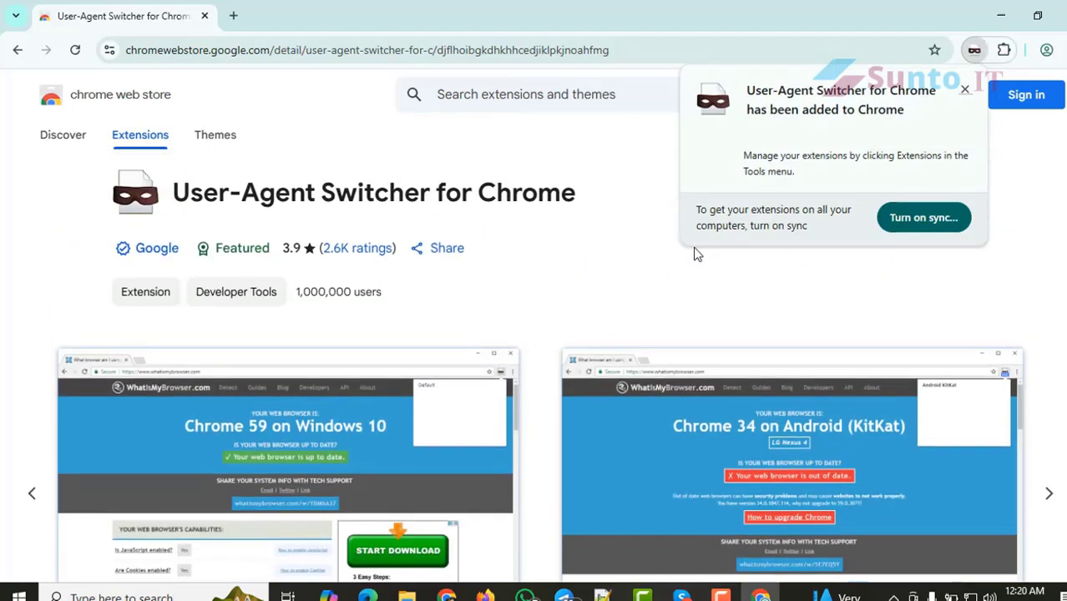
click(966, 91)
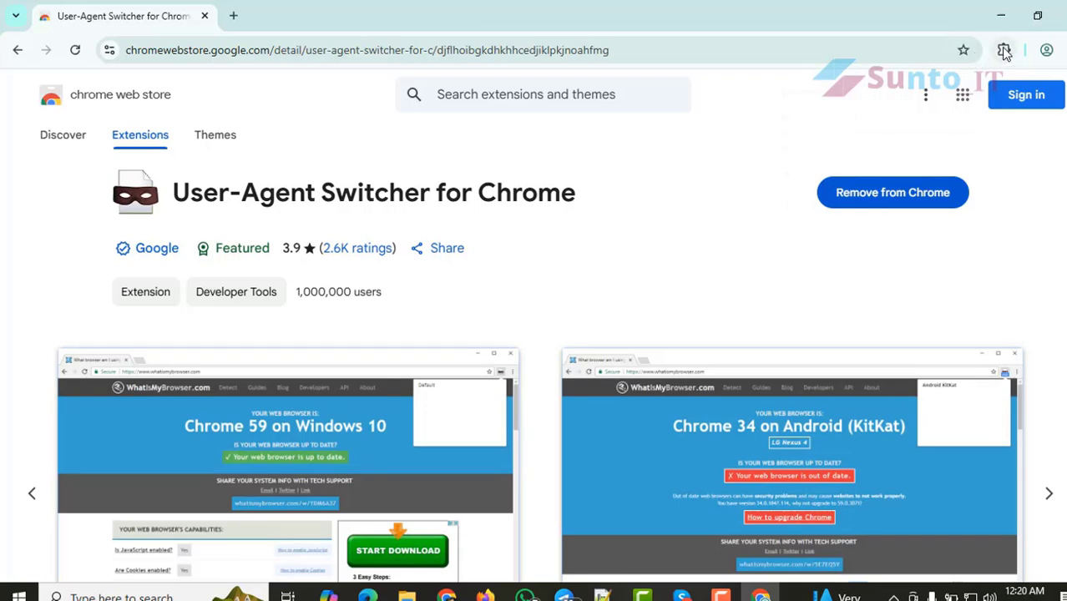
Pin User-Agent Switcher and set the user agent to iOS iPhone 6
click(1004, 50)
click(945, 175)
click(974, 50)
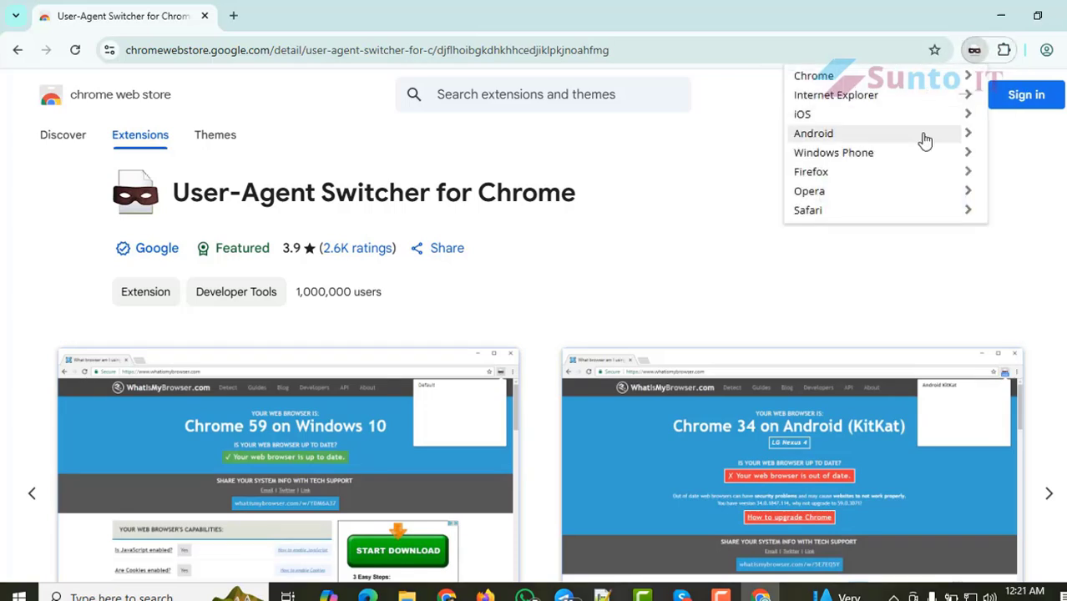
click(920, 117)
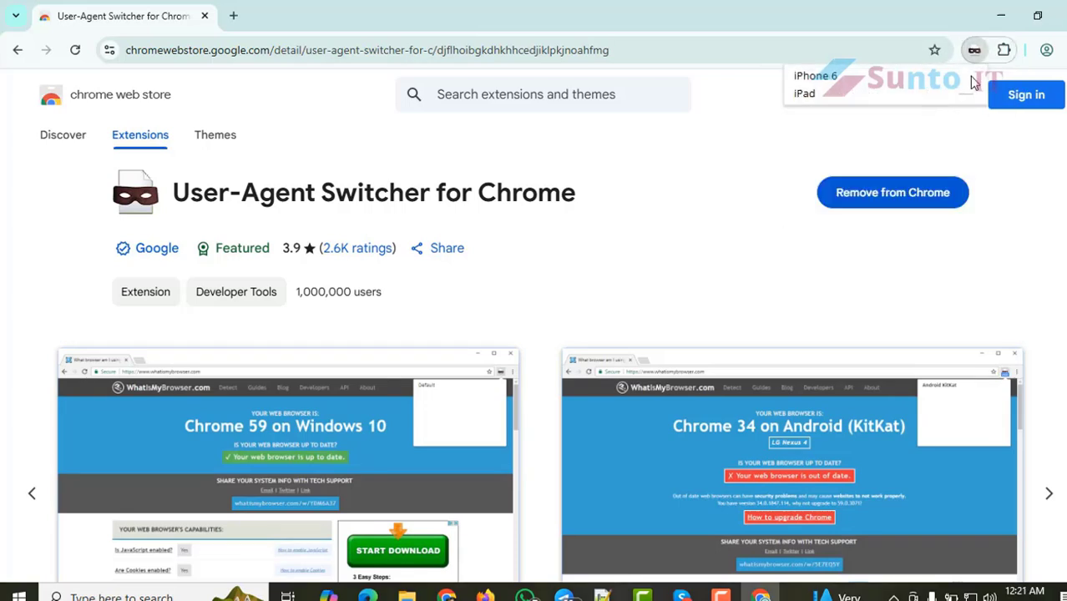
click(816, 76)
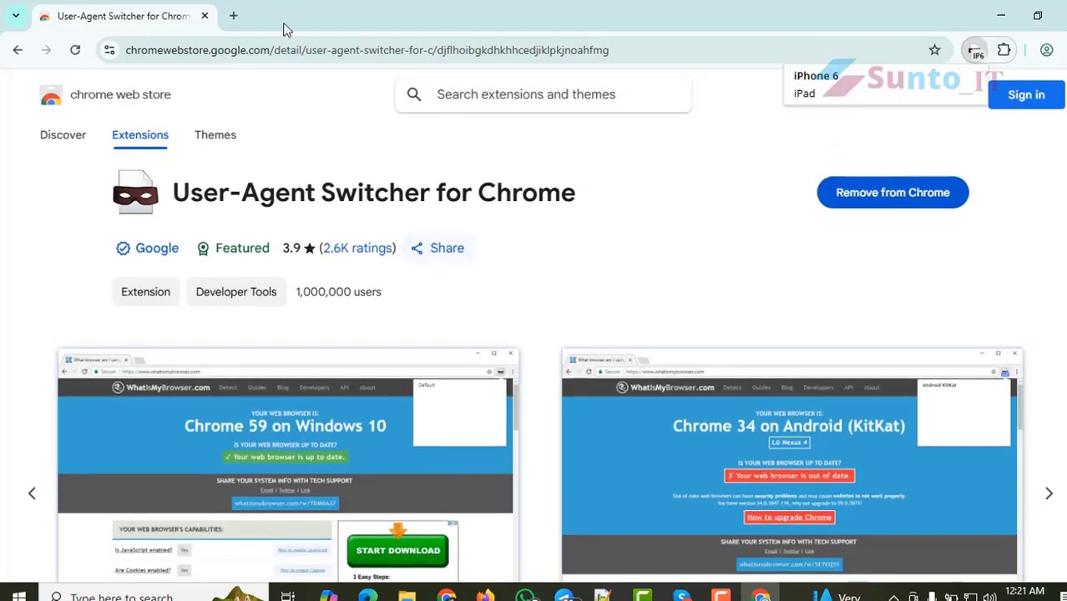
Dismiss the ad privacy notice in a new tab and return to the Web Store home page
click(233, 15)
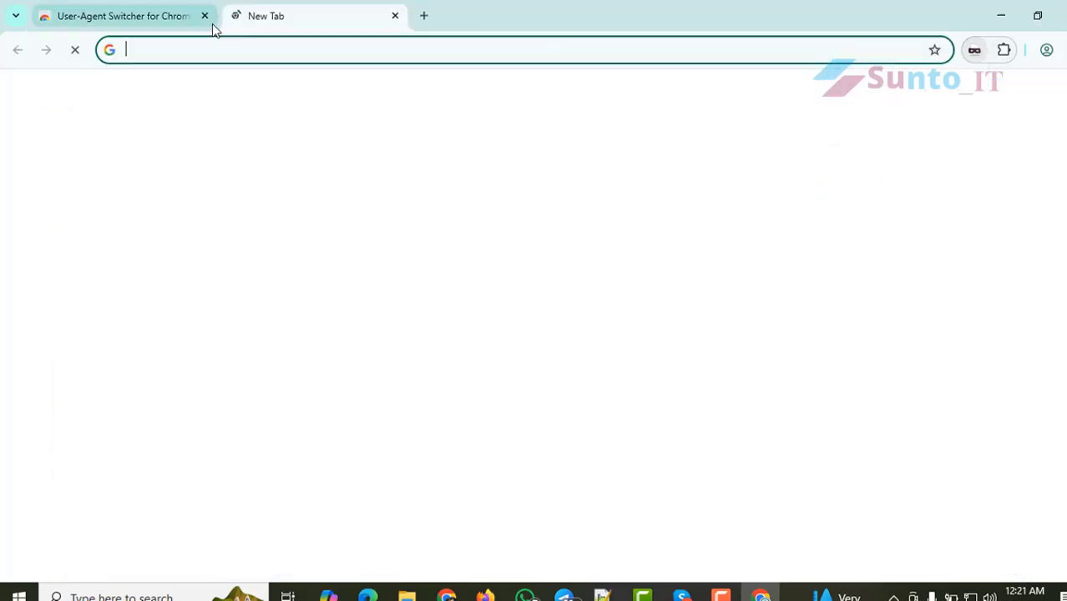
click(544, 556)
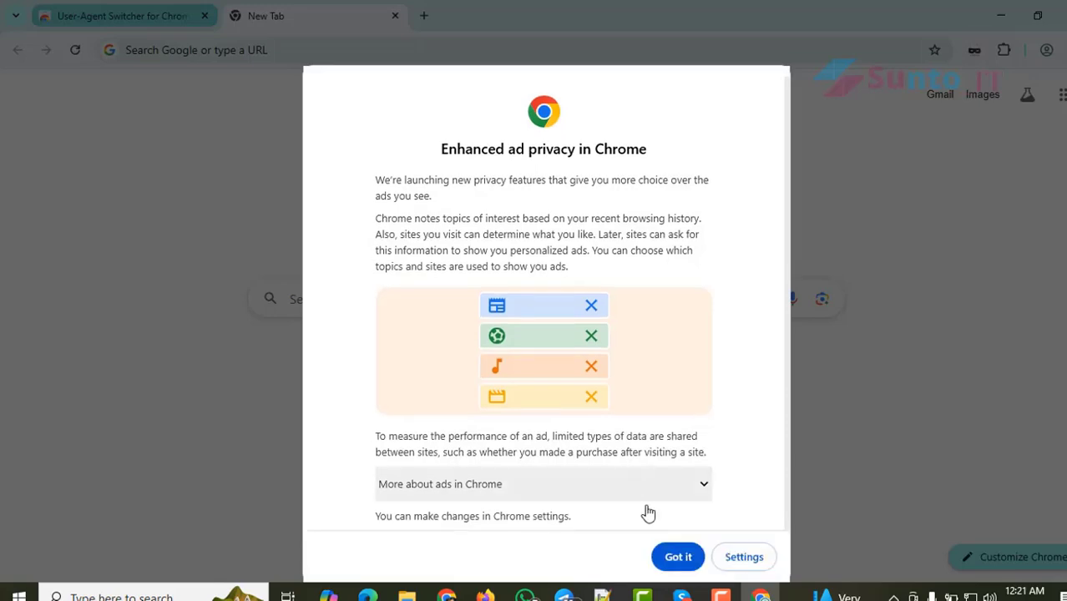
click(671, 564)
click(138, 7)
click(20, 49)
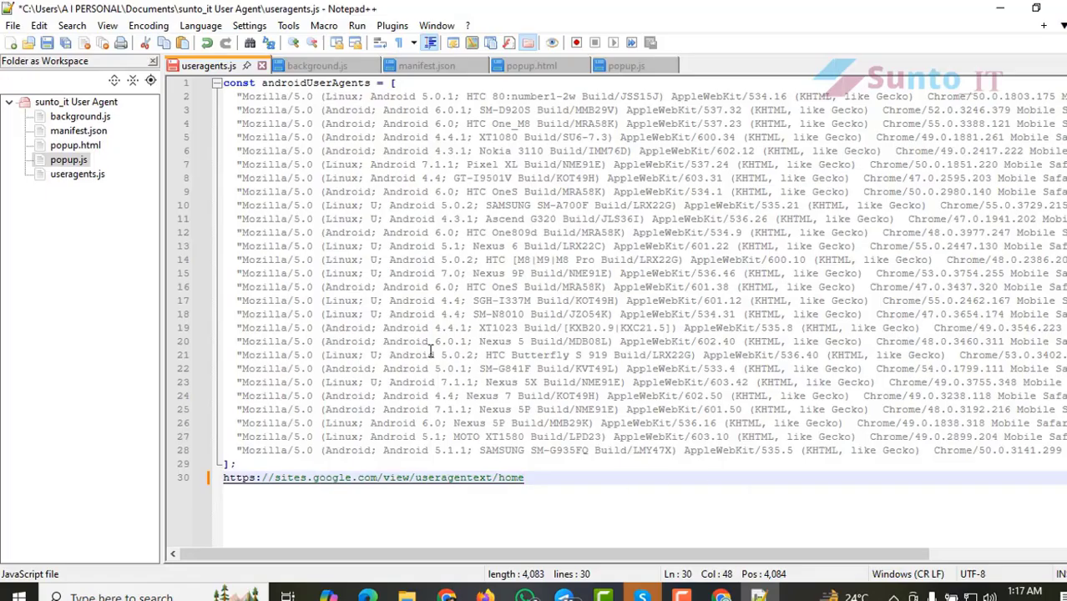
Review the 27 Android user-agent strings and select the sites.google.com link on line 30
drag(237, 96, 302, 455)
click(472, 342)
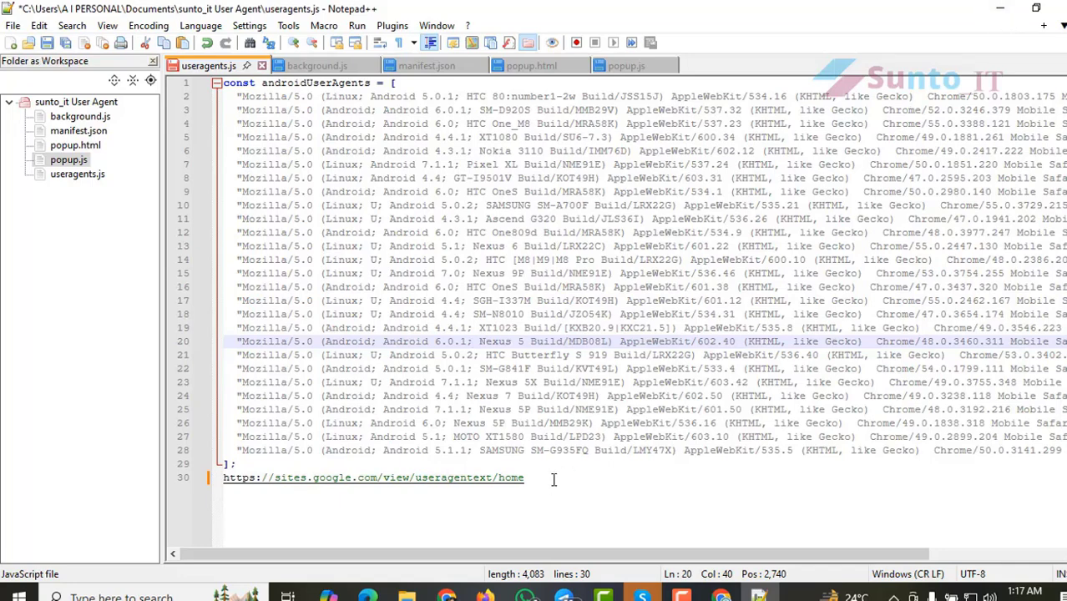
drag(553, 479, 223, 479)
key(ctrl+c)
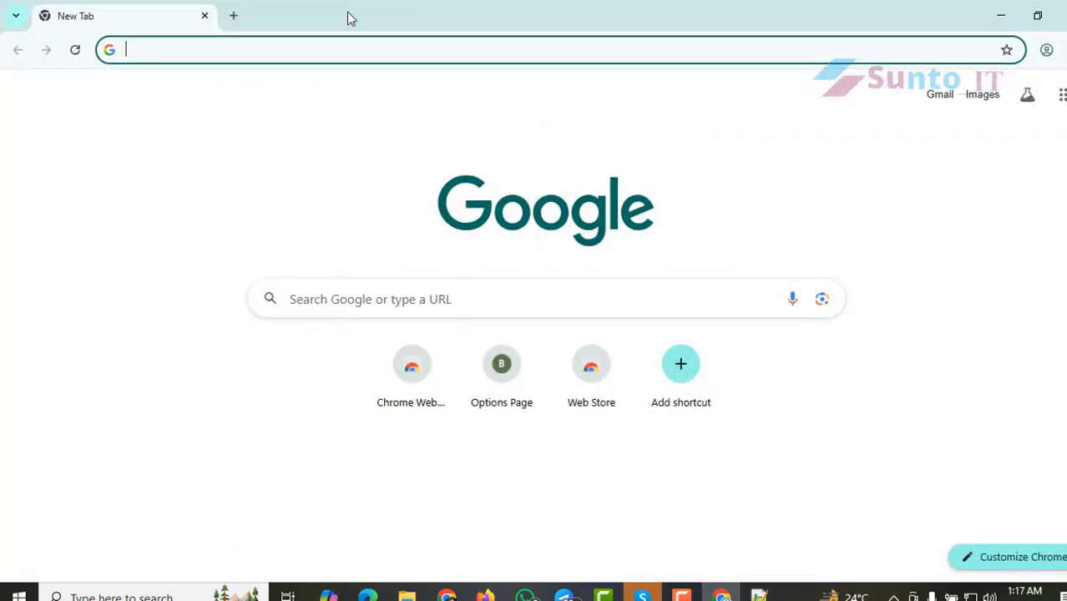
Paste the copied link to load the User Agent File Download page on Google Sites
click(211, 48)
key(ctrl+v)
key(Return)
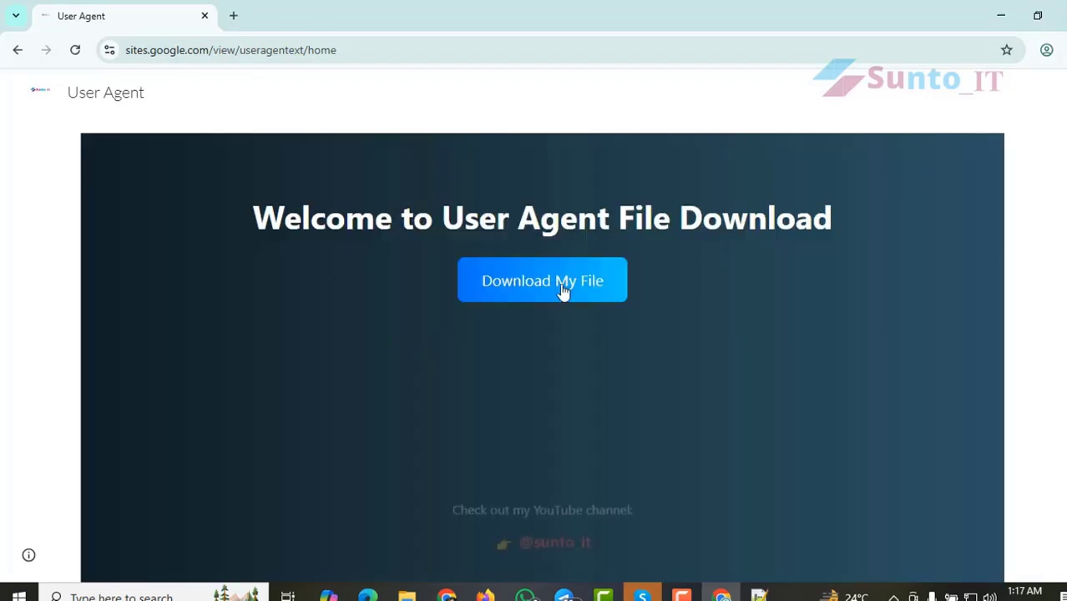
scroll(535, 285, down, 1)
scroll(595, 357, up, 1)
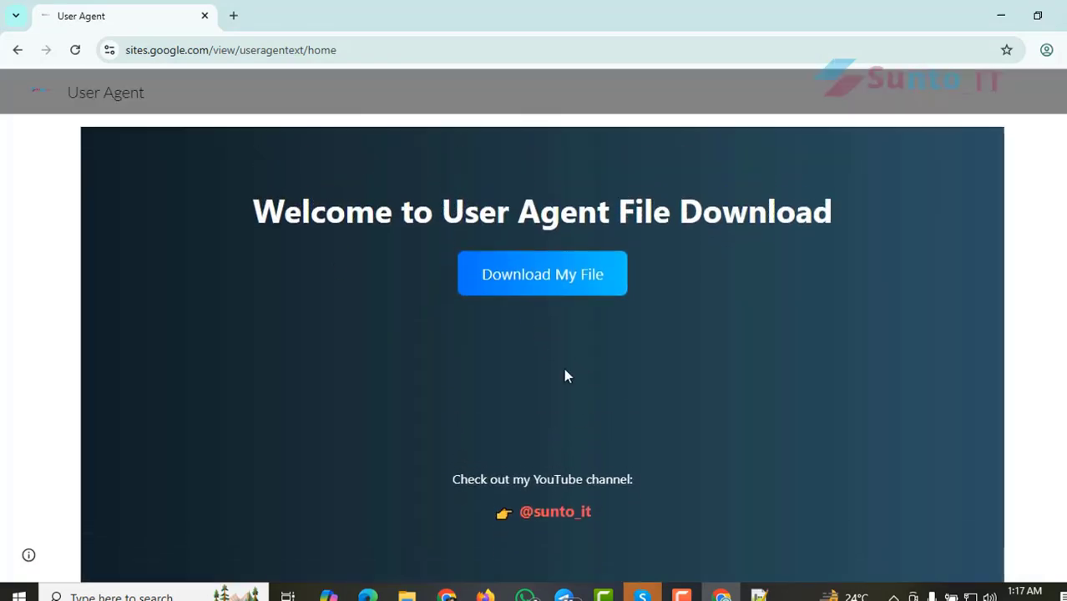
Download the 3.2 KB sunto_it User Agent zip file and confirm it finished
click(597, 294)
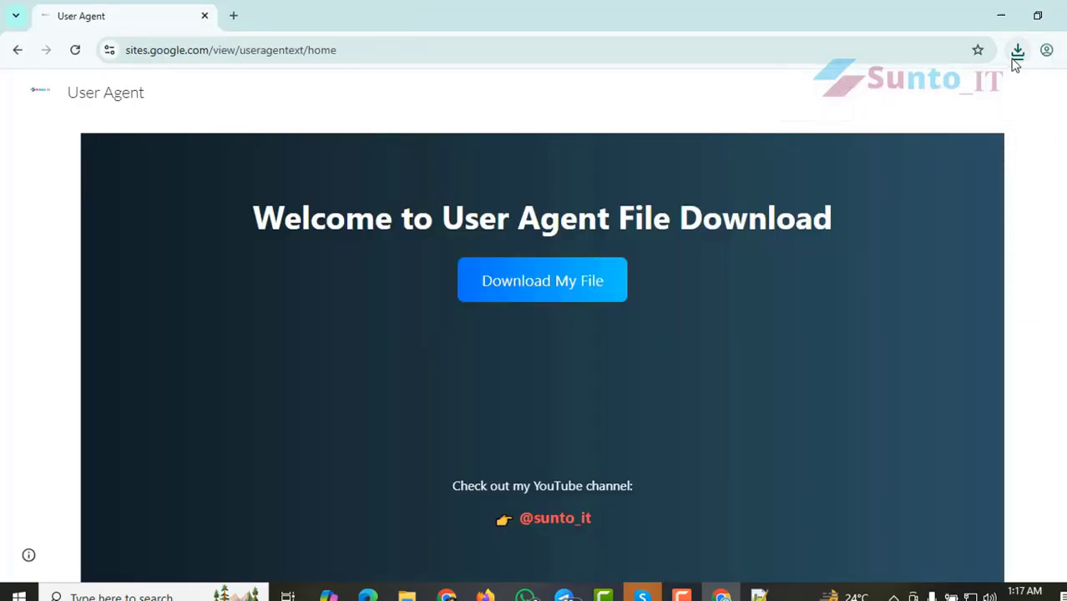
click(1017, 55)
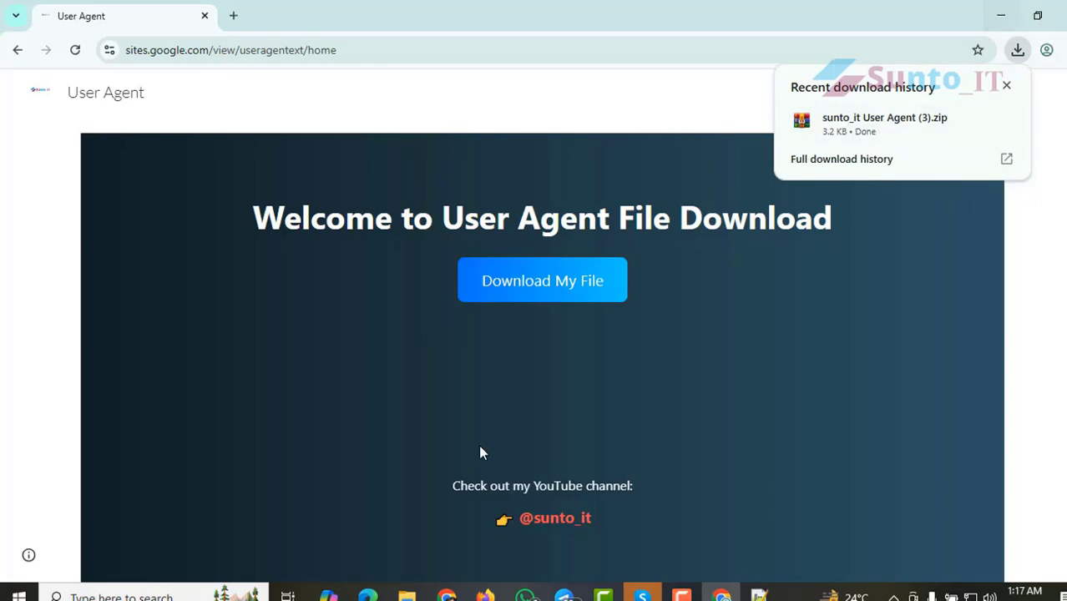
key(super+e)
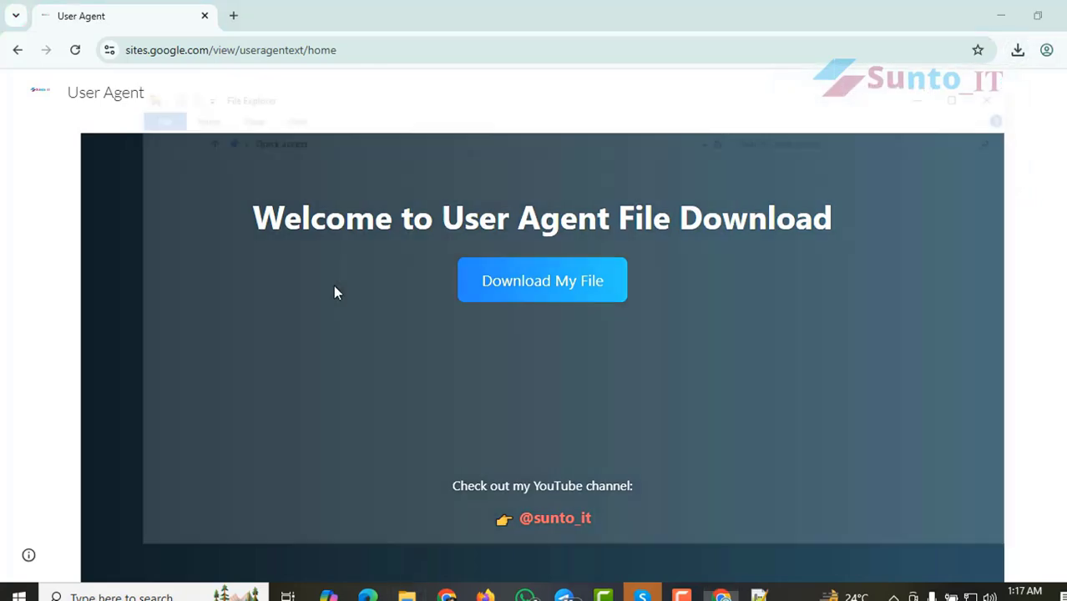
Delete the four older zip copies from the Downloads folder
click(186, 214)
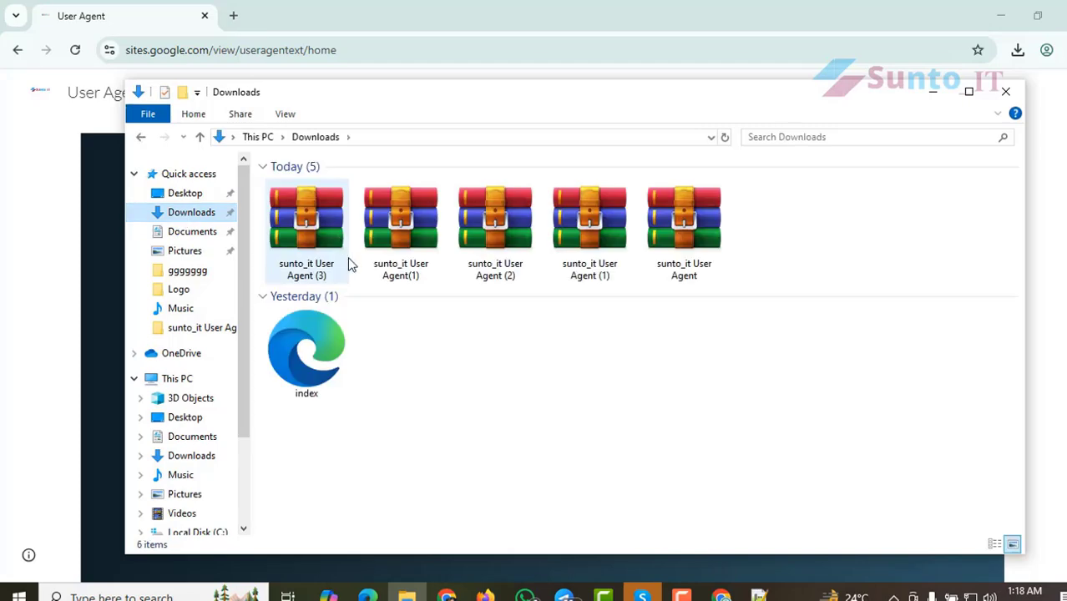
drag(844, 250, 357, 241)
key(Delete)
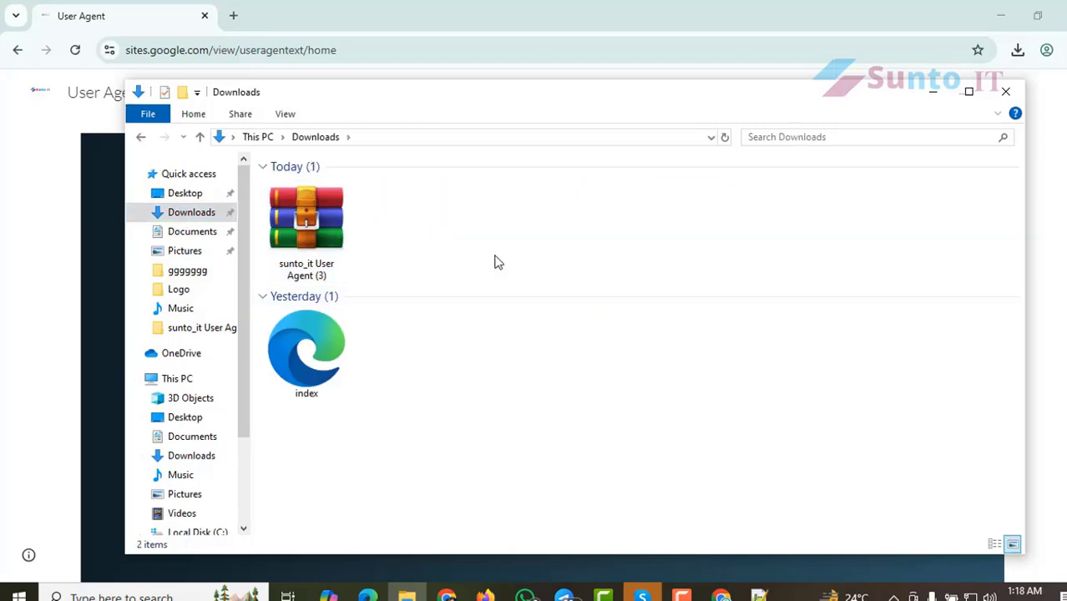
Extract the sunto_it User Agent (3) archive into a sunto_it User Agent folder in Downloads
click(306, 219)
right_click(299, 210)
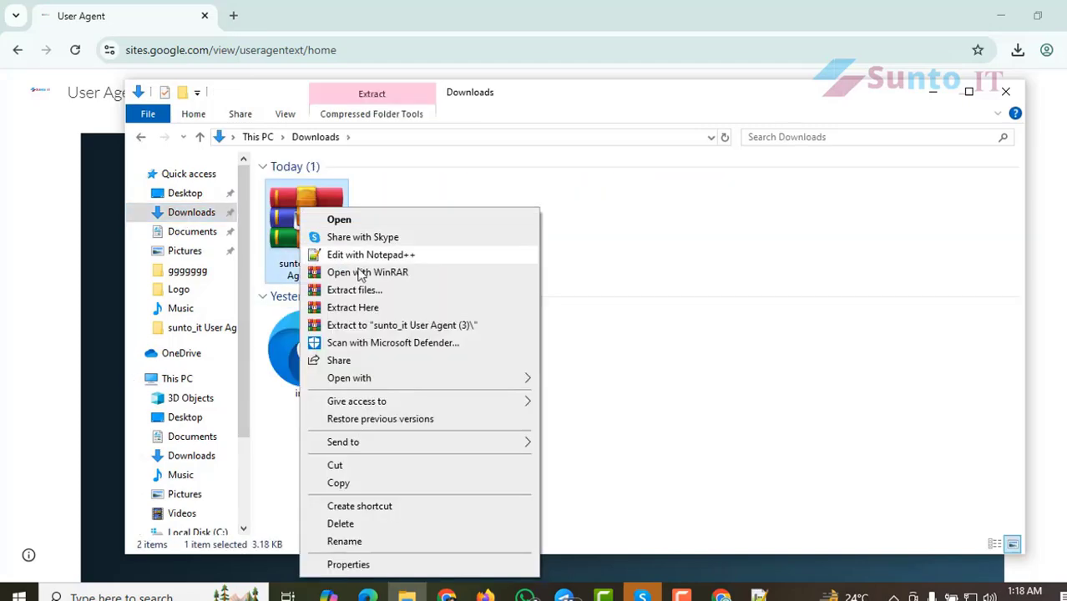
click(374, 291)
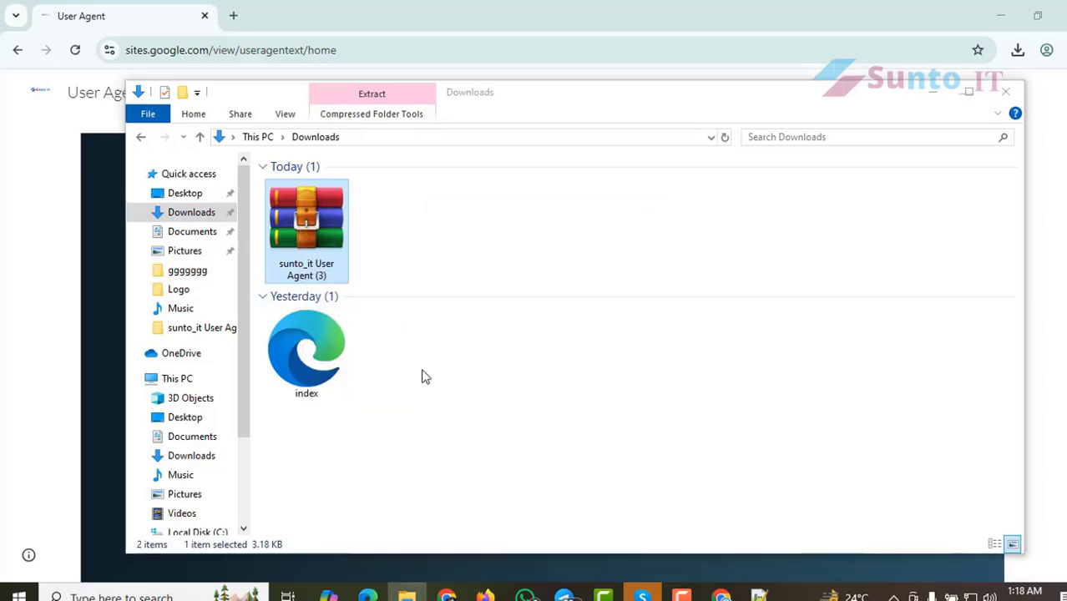
right_click(424, 377)
click(472, 206)
click(399, 250)
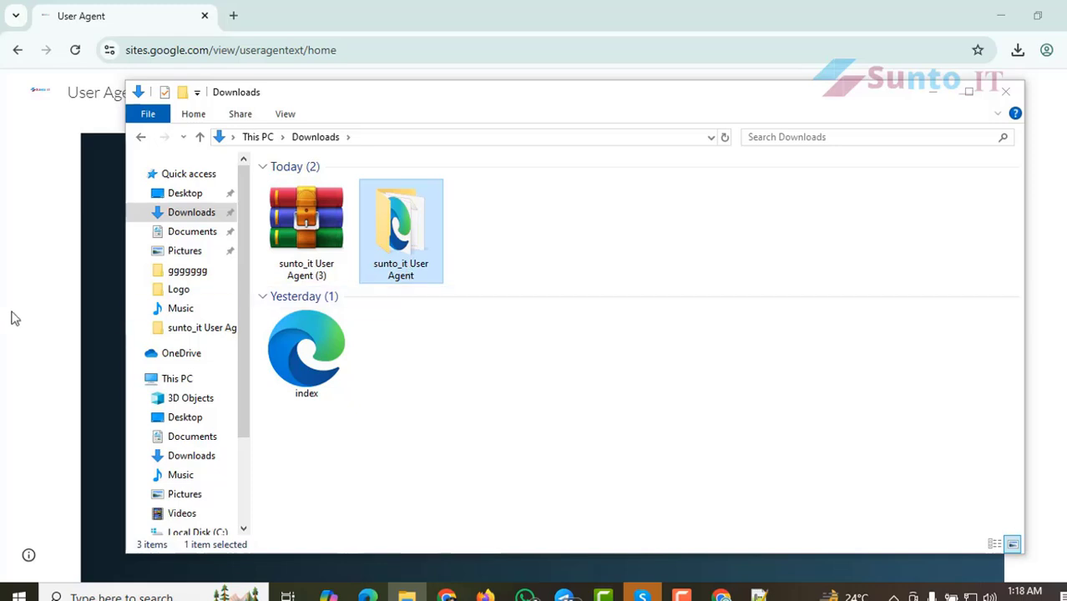
click(11, 315)
click(234, 18)
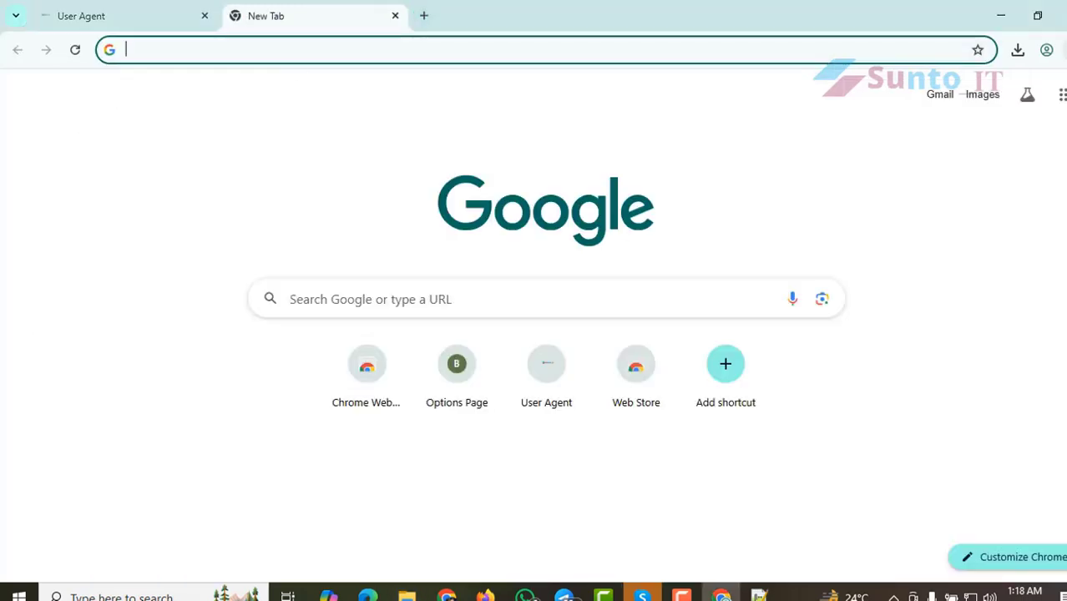
Load the sunto_it User Agent folder as an unpacked extension from the Extensions page
click(1059, 49)
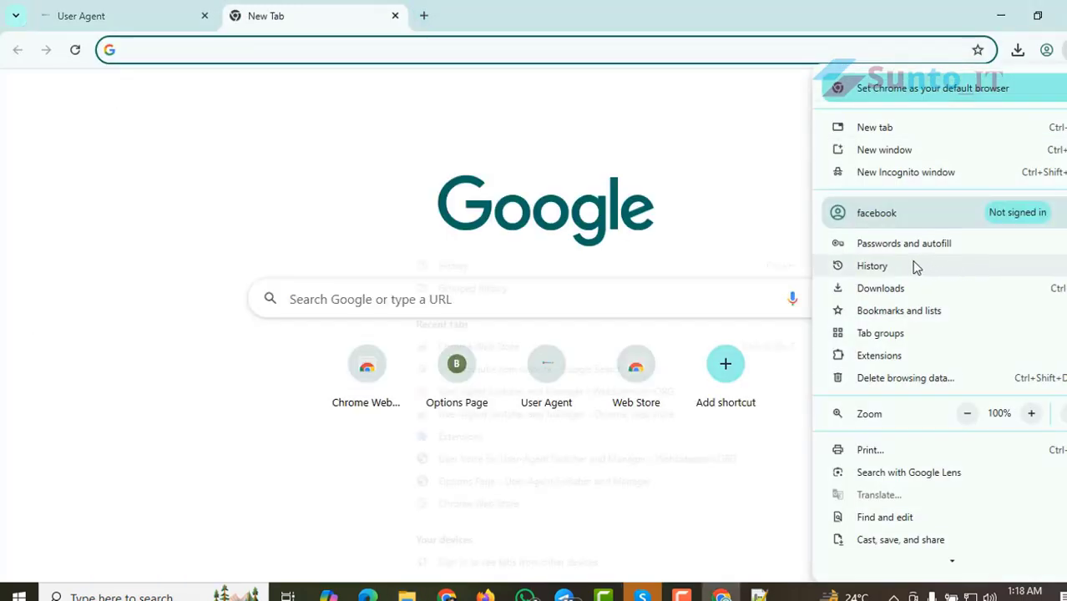
mouse_move(892, 364)
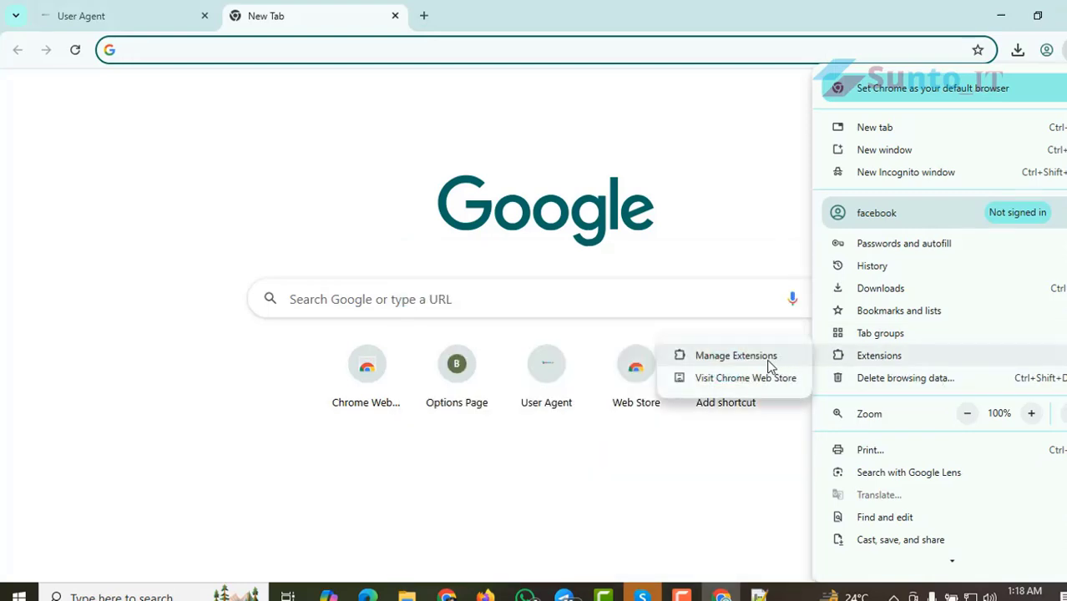
click(736, 356)
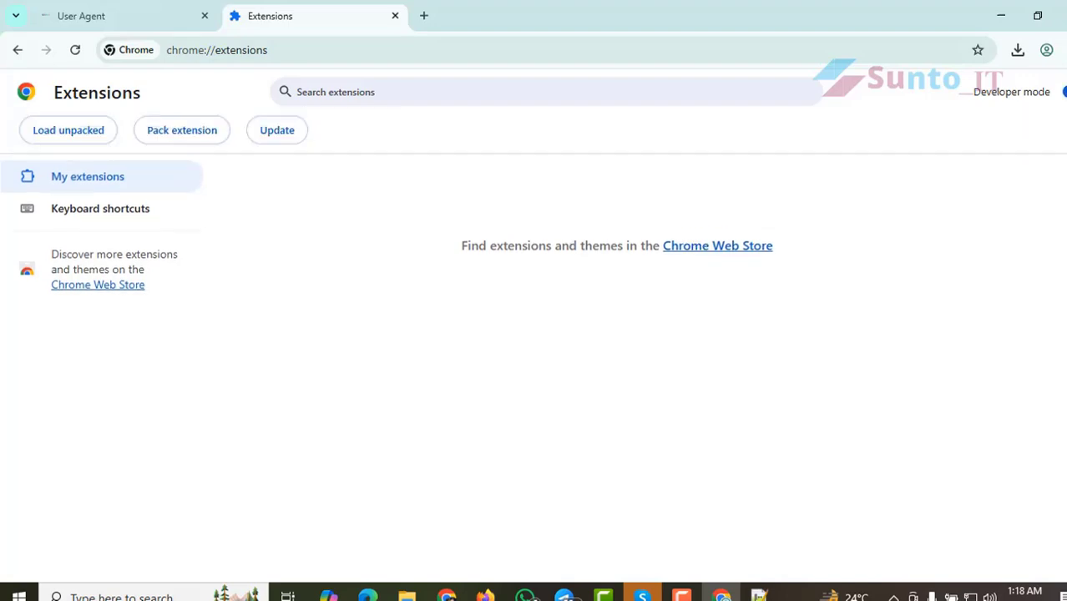
click(70, 139)
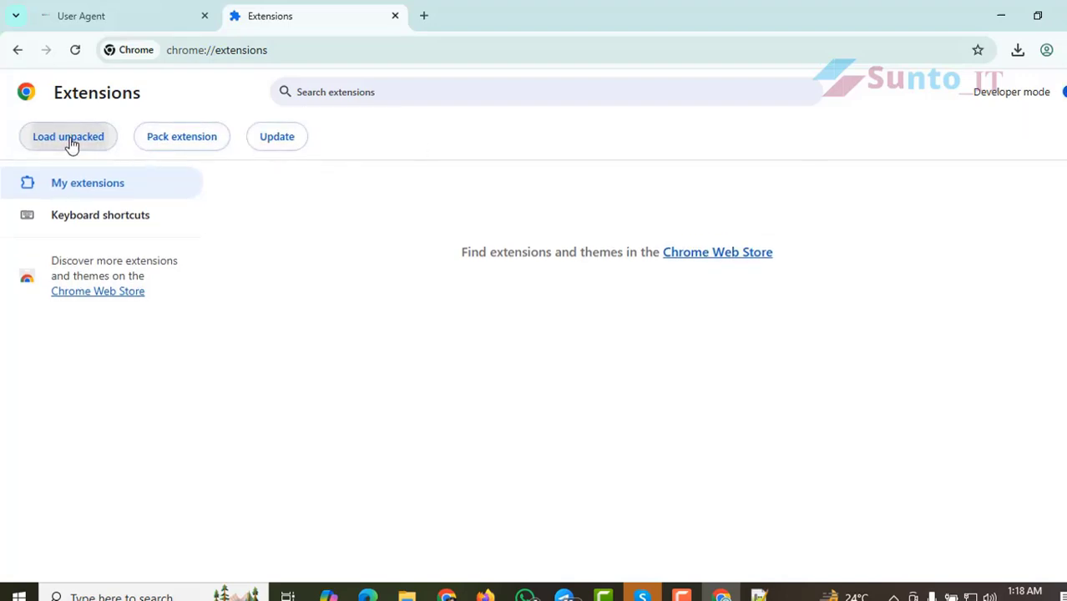
click(286, 133)
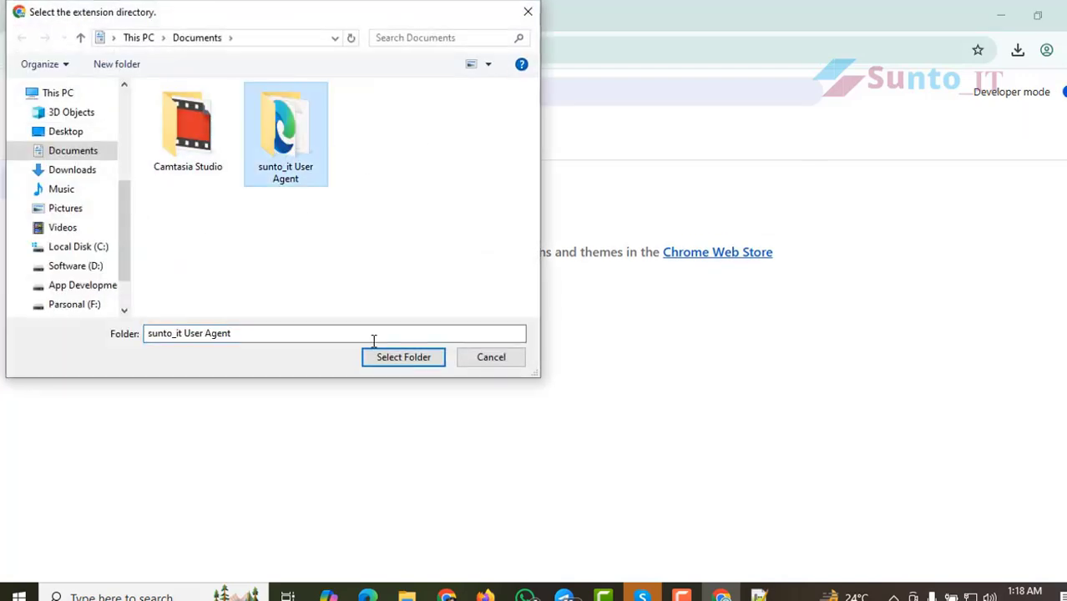
click(421, 358)
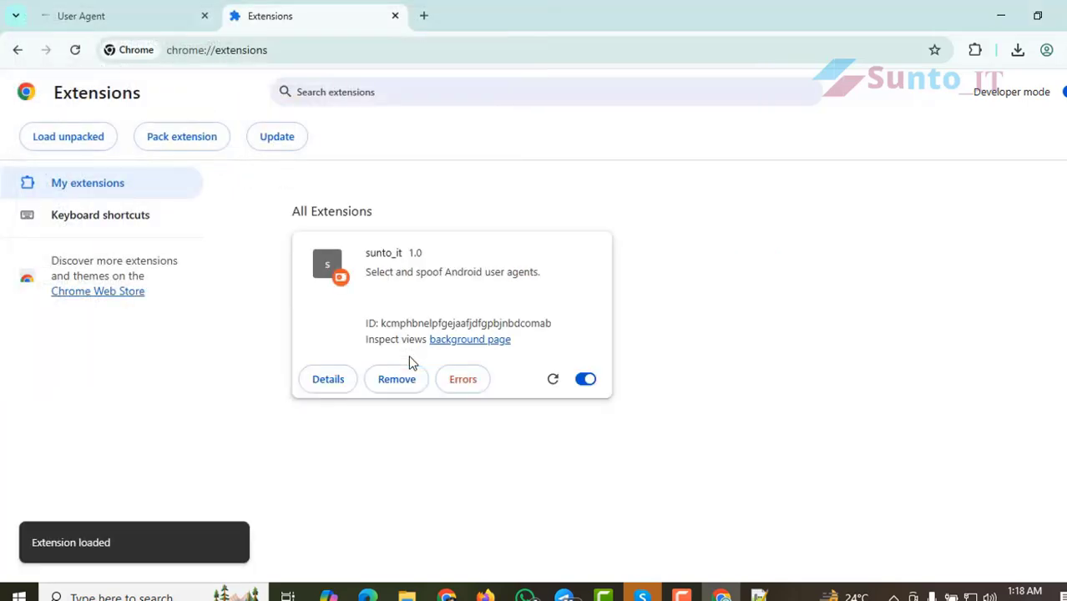
Pin the sunto_it extension and close the old tabs, leaving a single New Tab
click(979, 52)
click(918, 176)
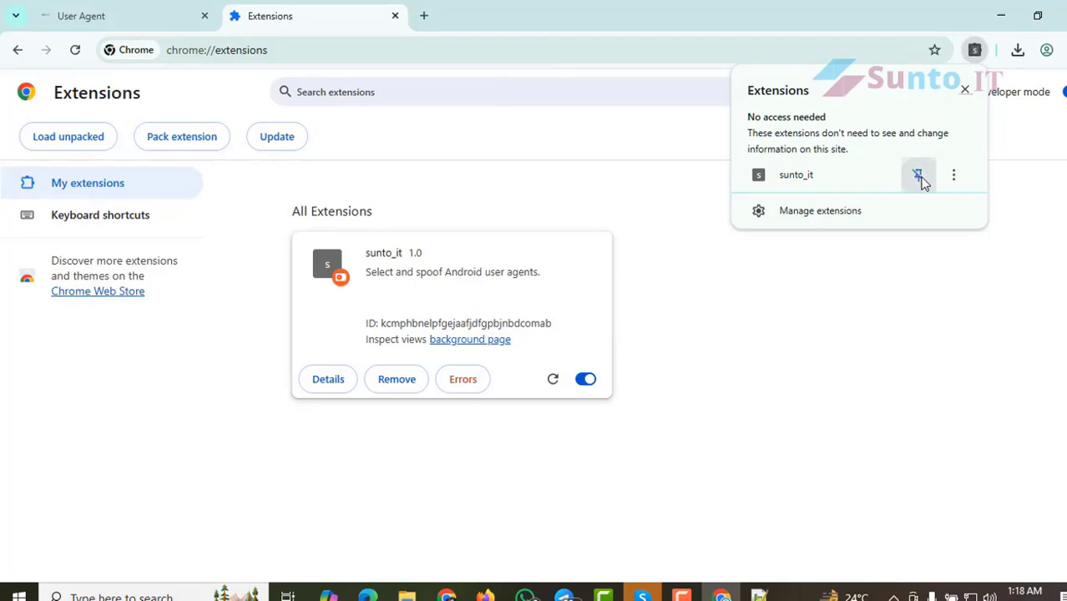
click(946, 51)
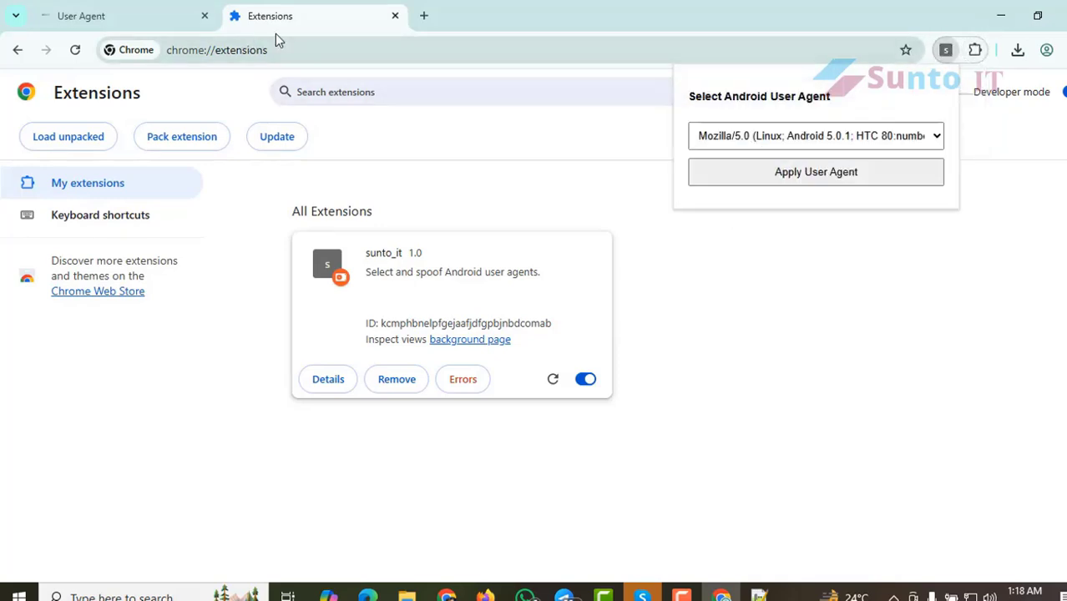
click(394, 16)
click(233, 16)
click(204, 15)
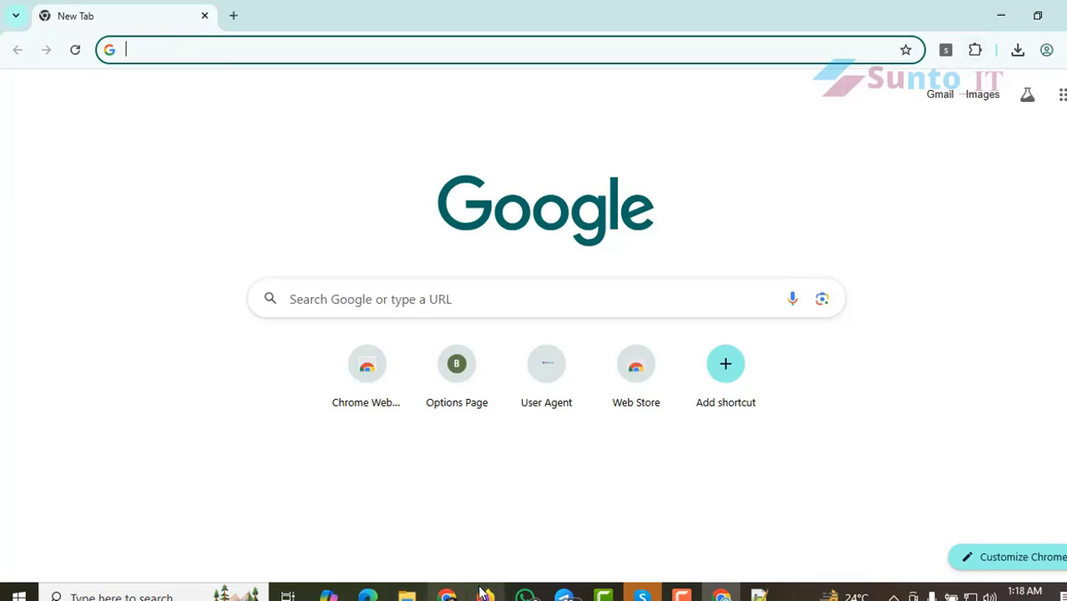
click(209, 52)
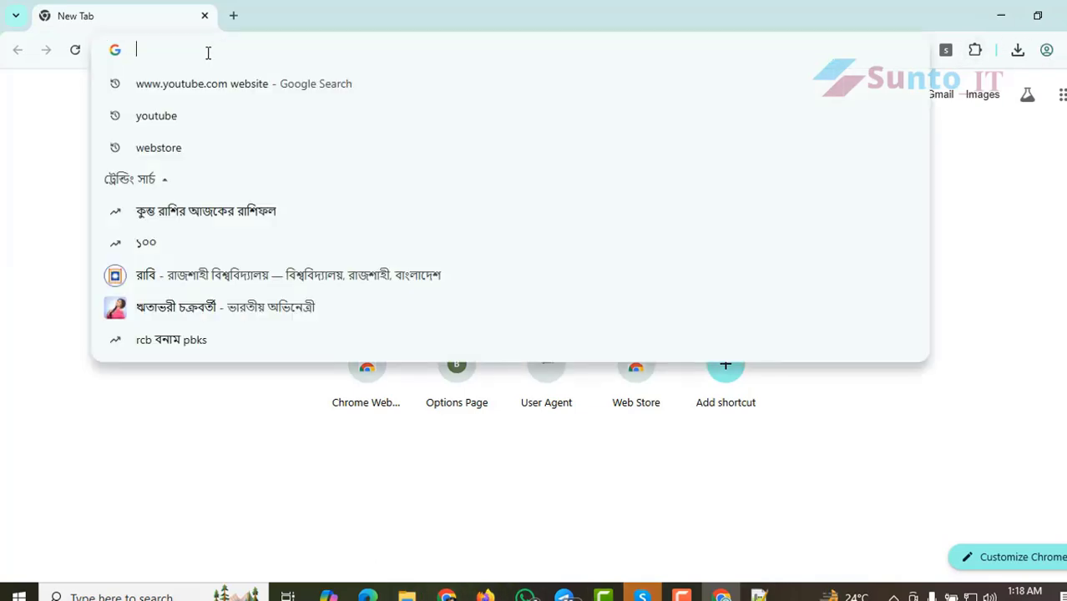
text(https://sites.google.com/view/useragentext/home)
key(Return)
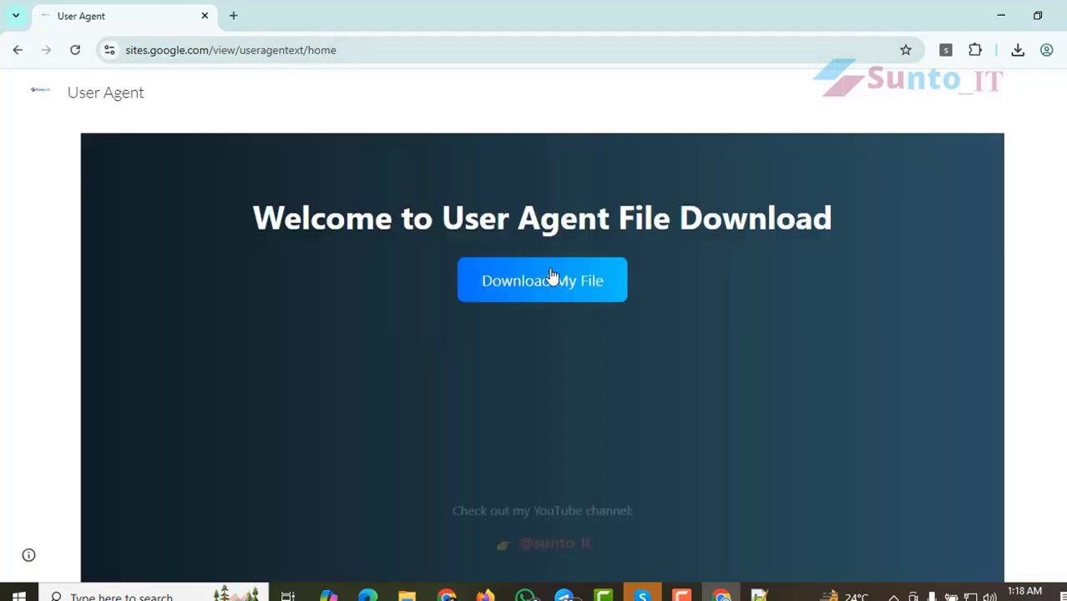
scroll(548, 301, down, 2)
scroll(548, 301, up, 2)
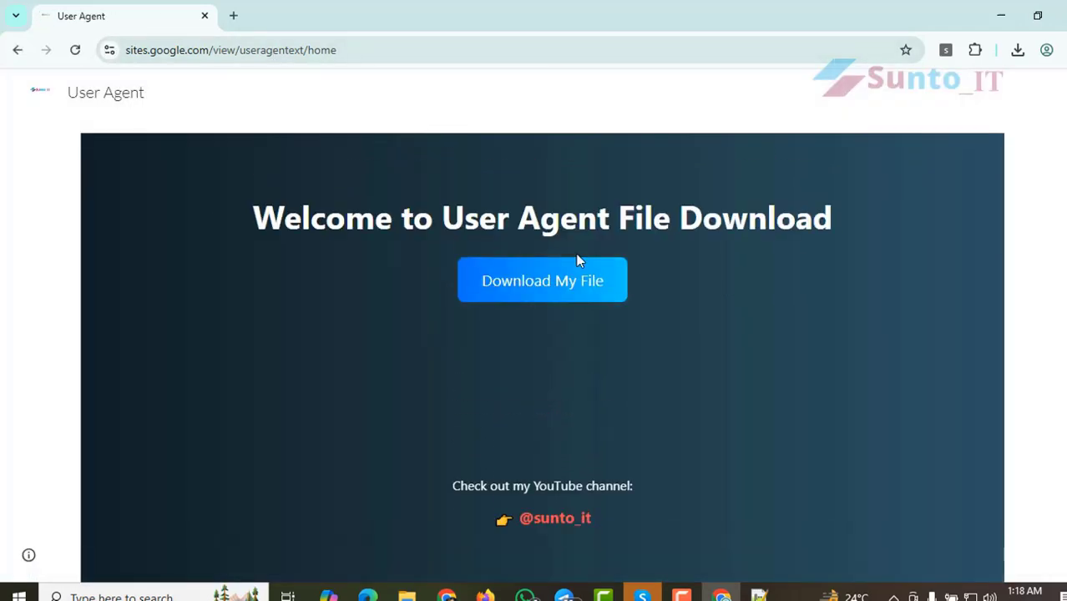
click(234, 15)
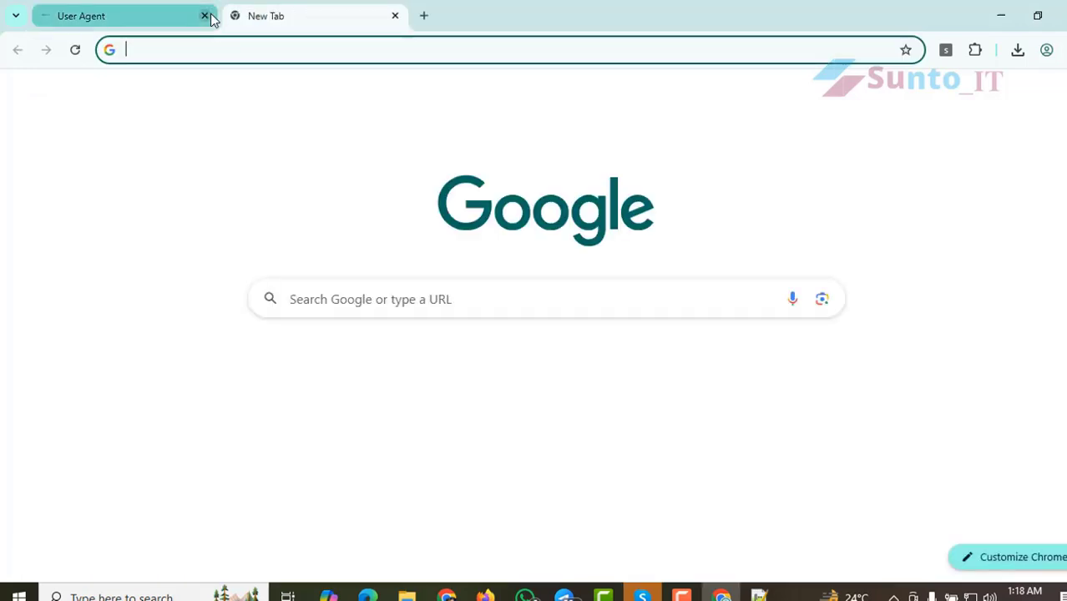
click(205, 16)
click(232, 52)
Load the sunto_it User Agent folder from Downloads as an unpacked extension again
click(964, 170)
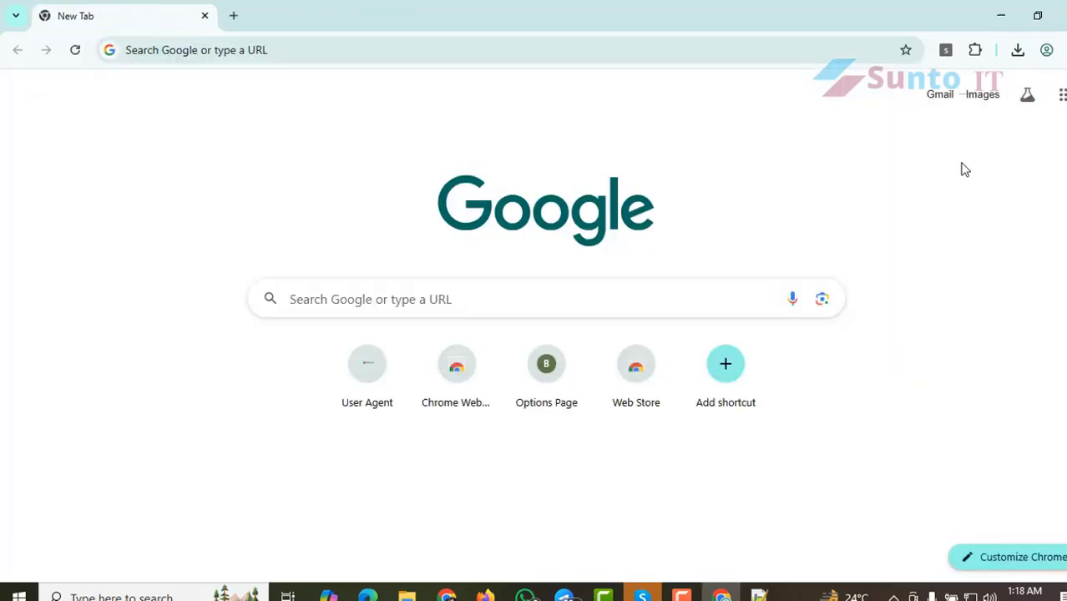
click(1063, 50)
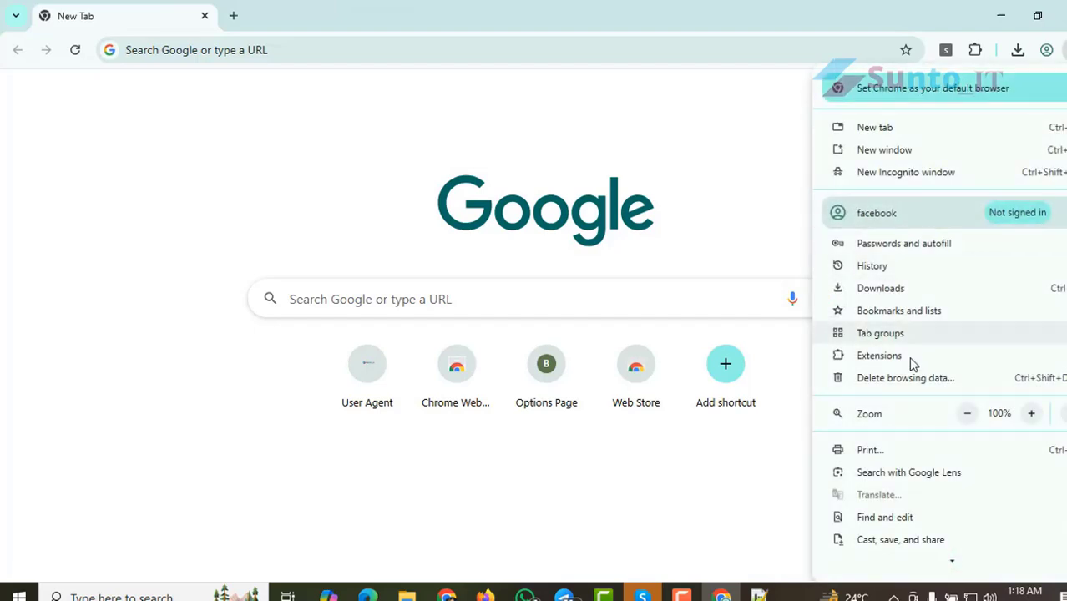
mouse_move(879, 357)
click(728, 357)
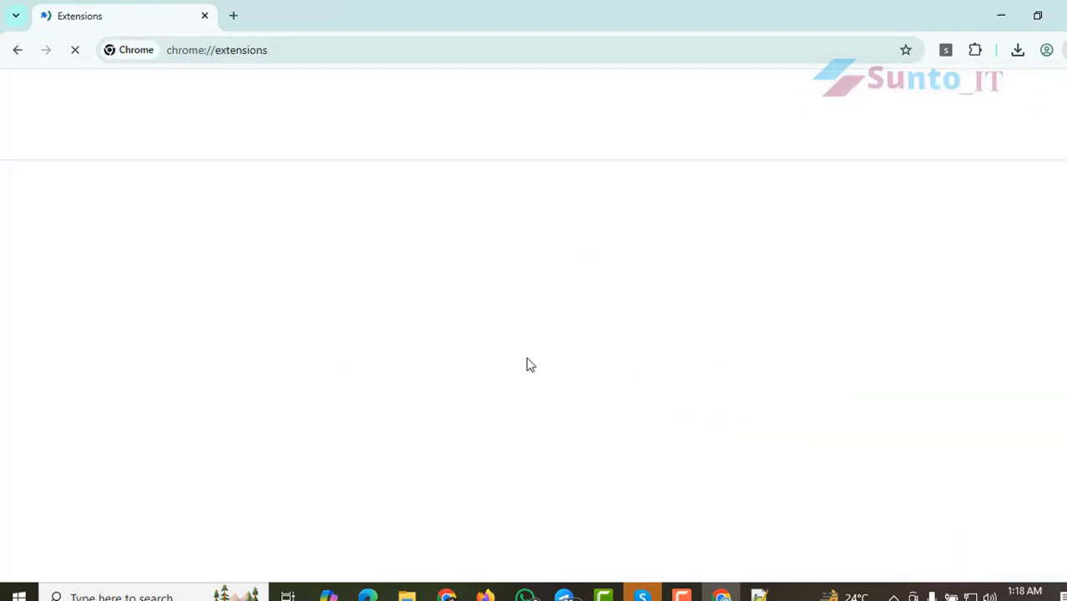
click(70, 137)
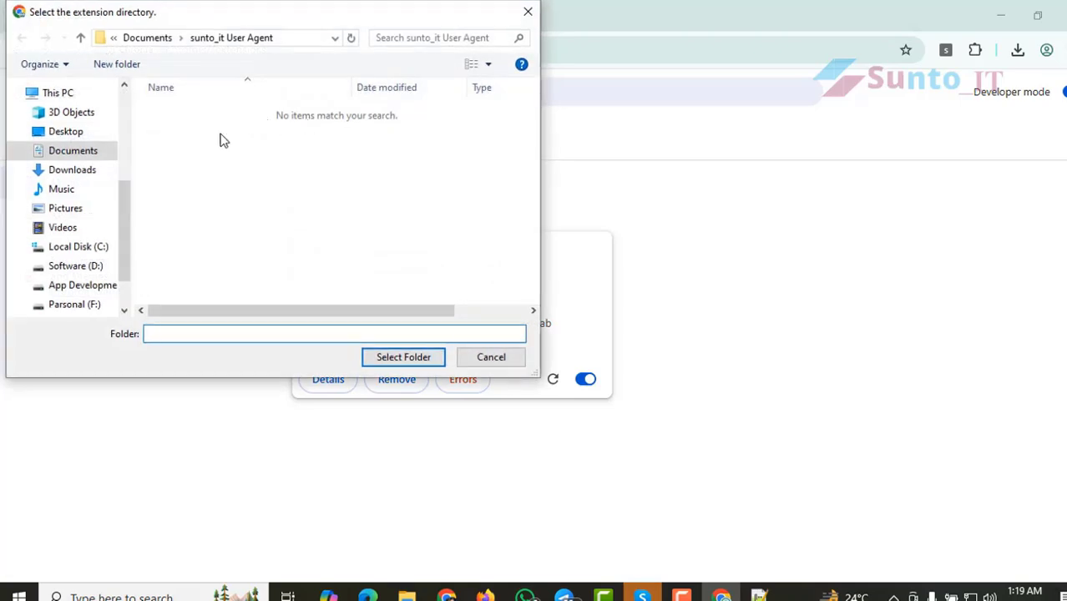
click(71, 170)
click(180, 134)
click(404, 358)
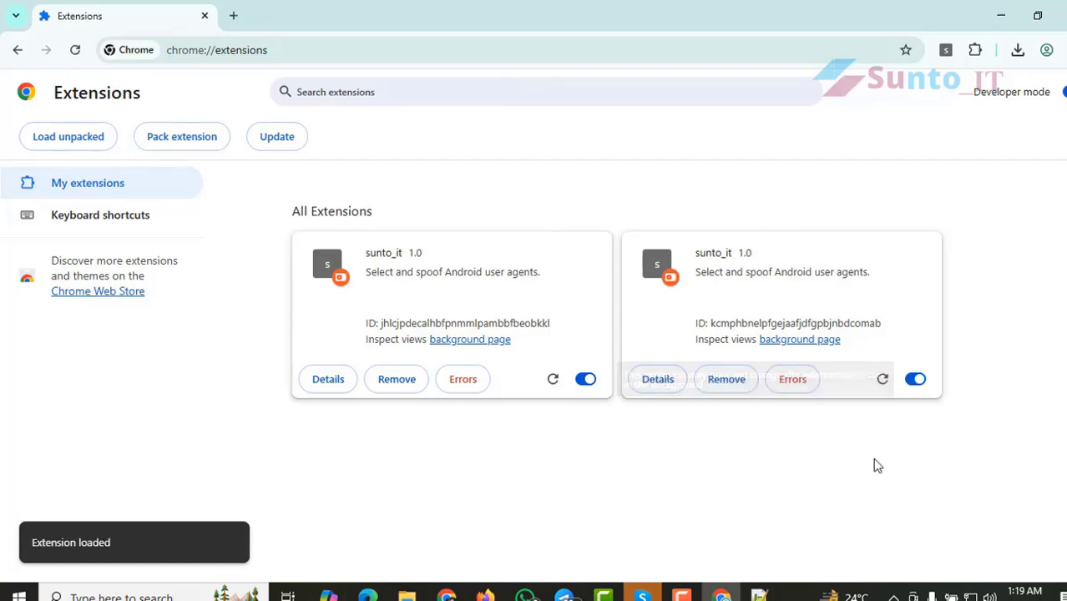
Remove the older sunto_it copy, pin the new one and apply its Android user agent
click(726, 380)
click(845, 147)
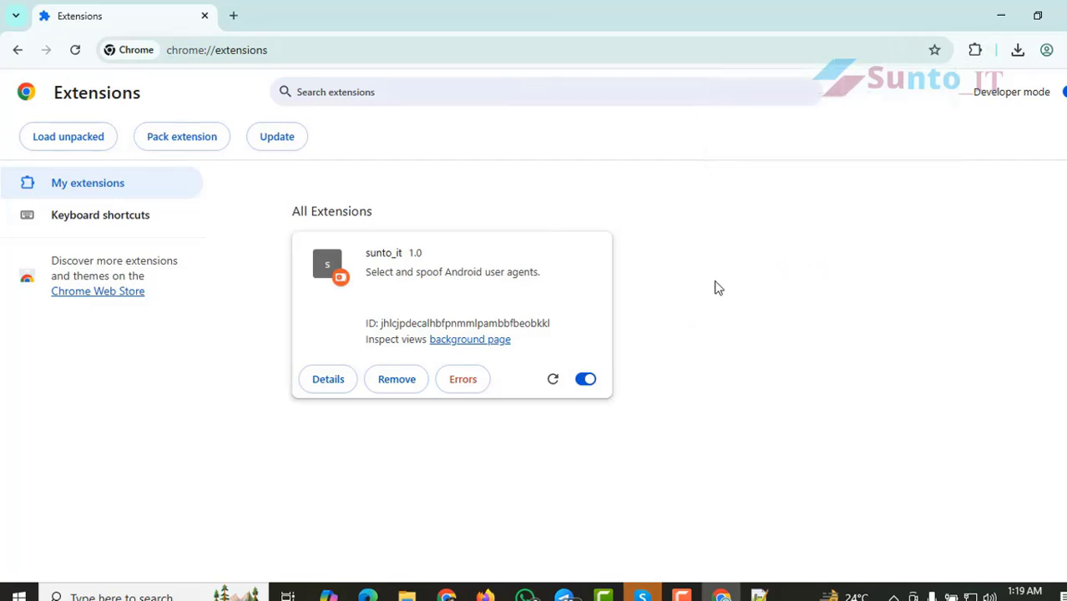
click(975, 50)
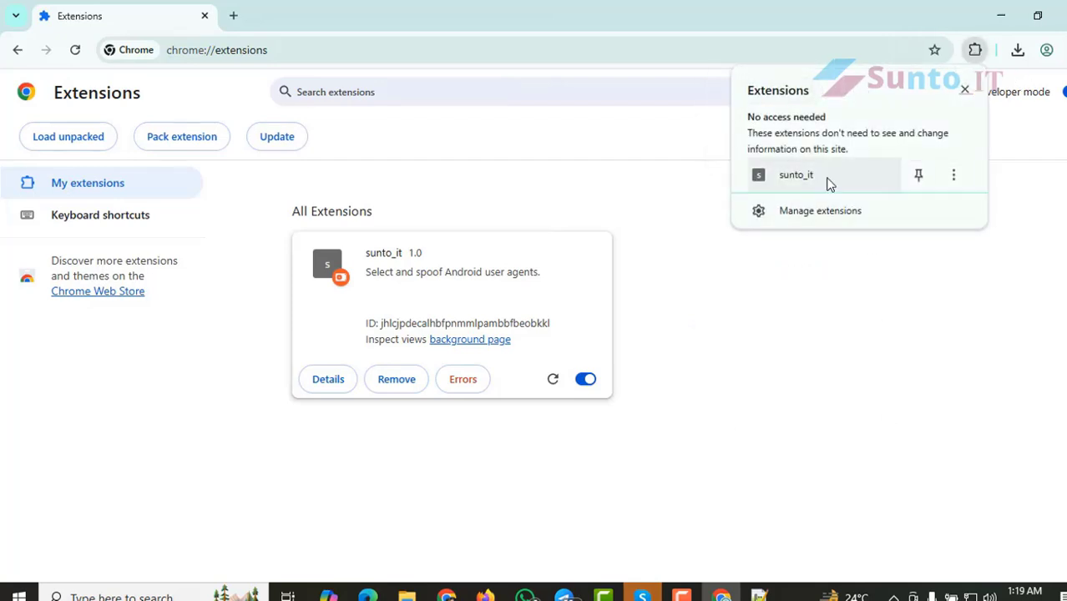
click(918, 175)
click(947, 50)
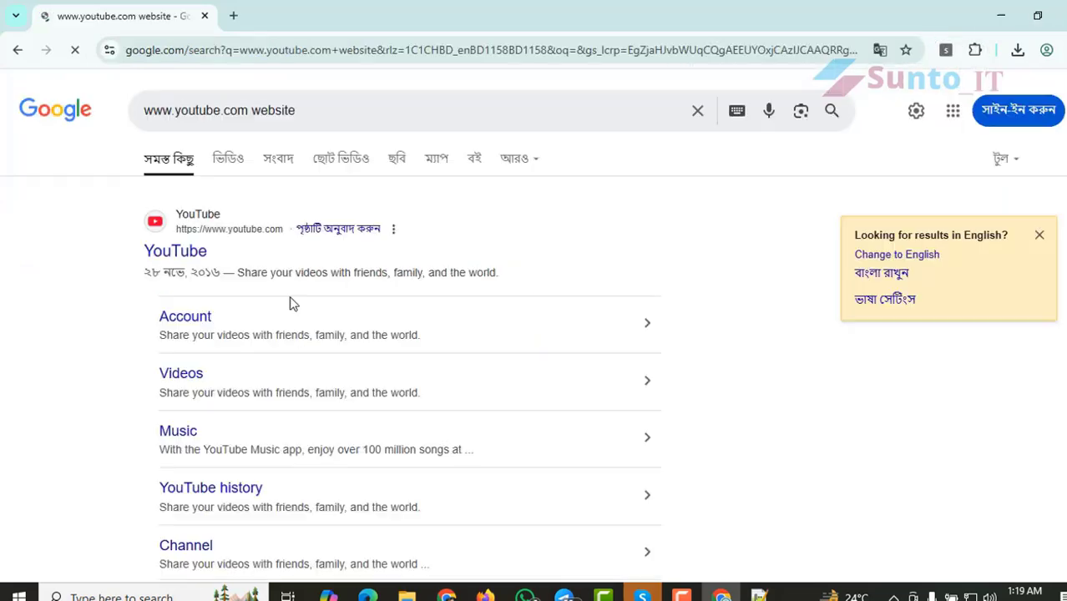
scroll(250, 275, down, 5)
scroll(455, 290, up, 5)
click(451, 202)
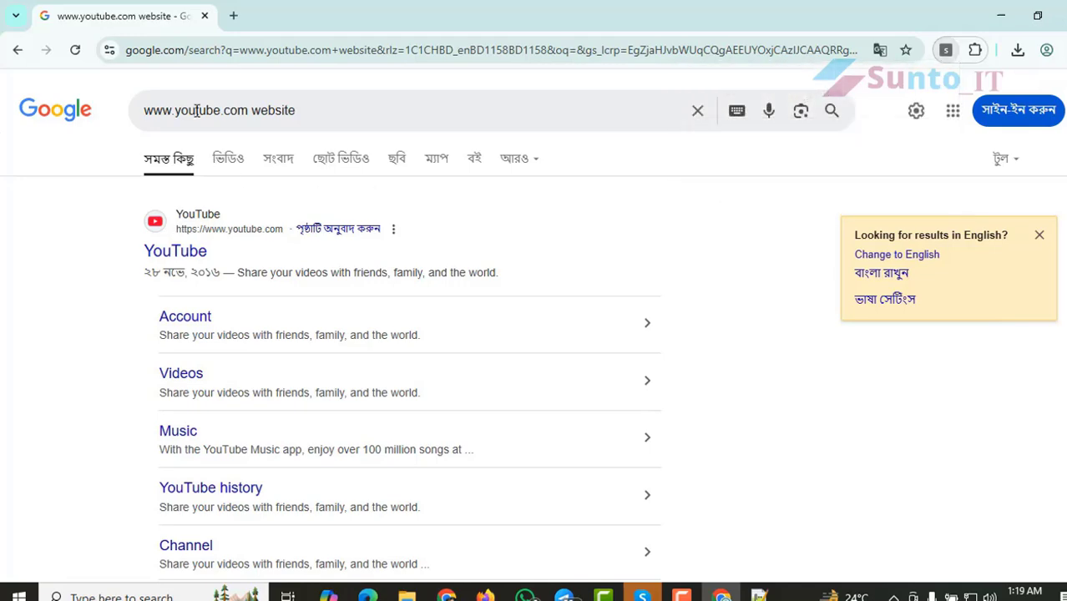
Delete all-time browsing history, cookies and 19.8 MB of cached files, leaving a New Tab
click(233, 16)
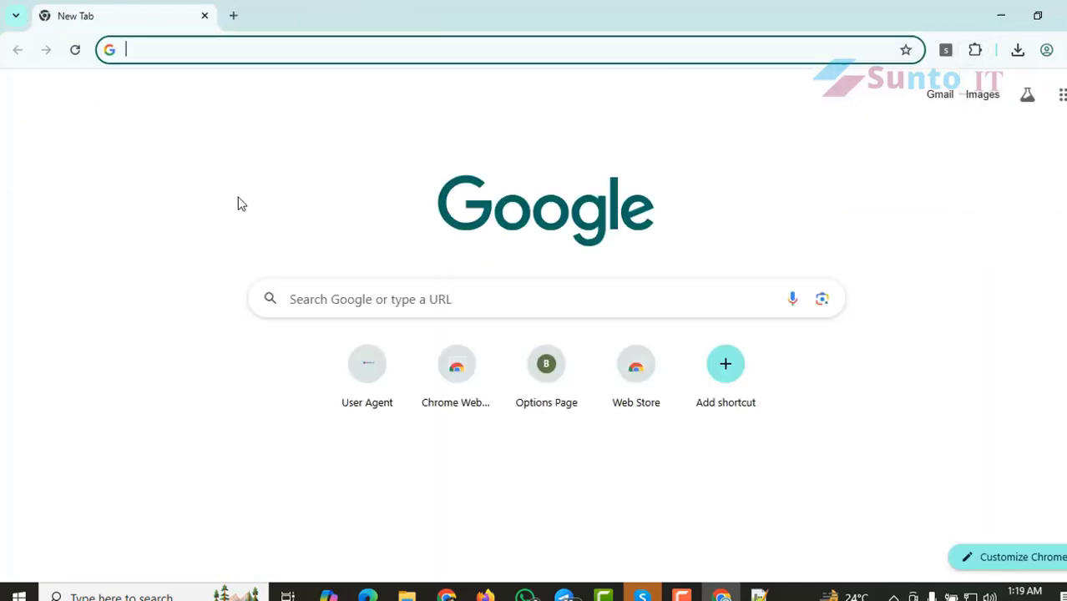
key(ctrl+shift+Delete)
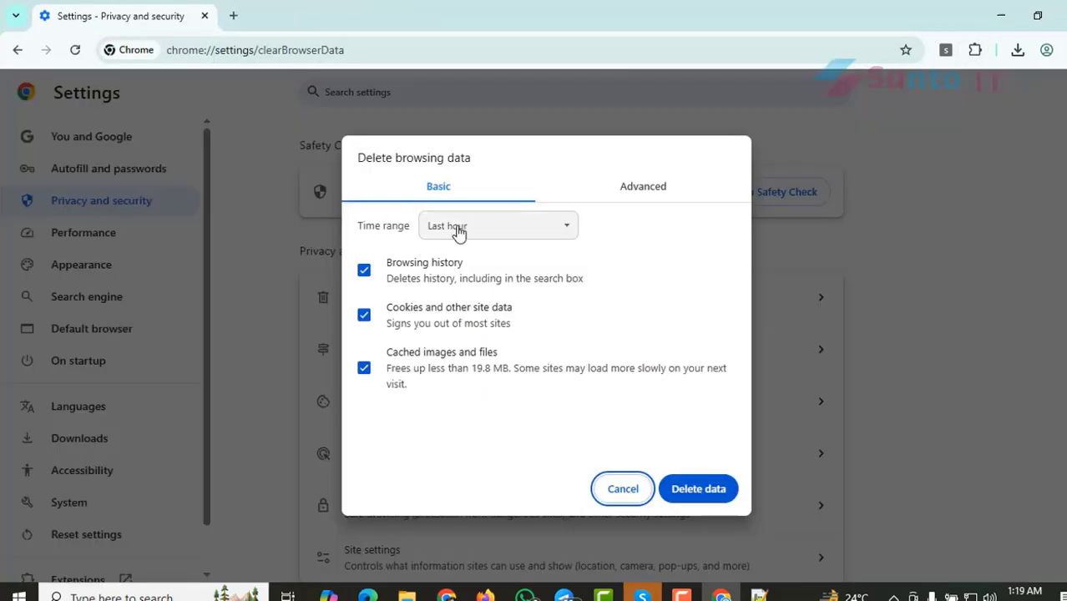
click(457, 227)
click(467, 333)
click(701, 489)
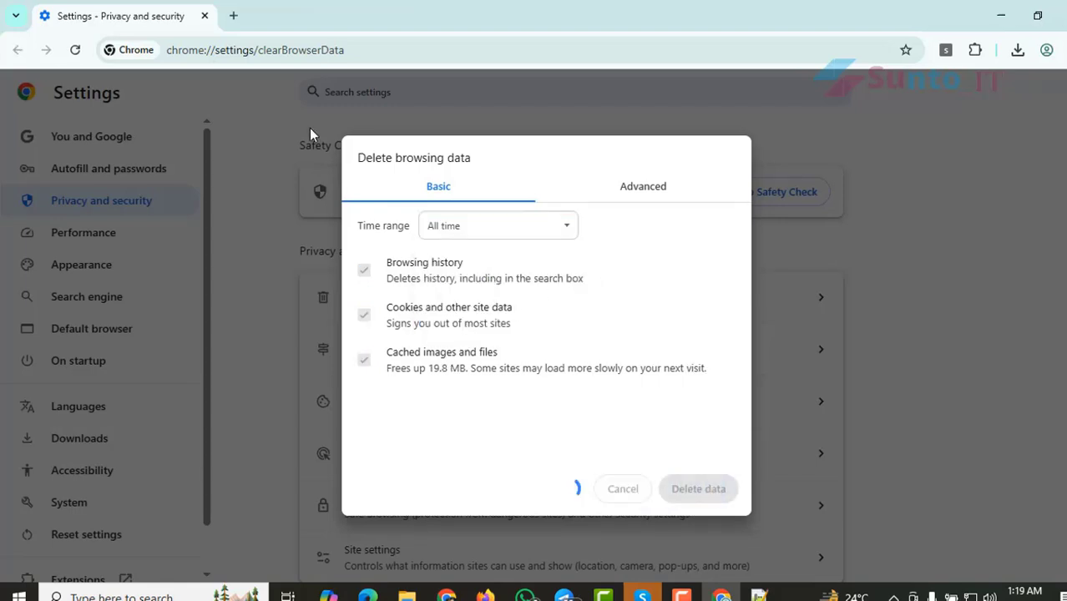
click(233, 16)
click(205, 16)
click(201, 49)
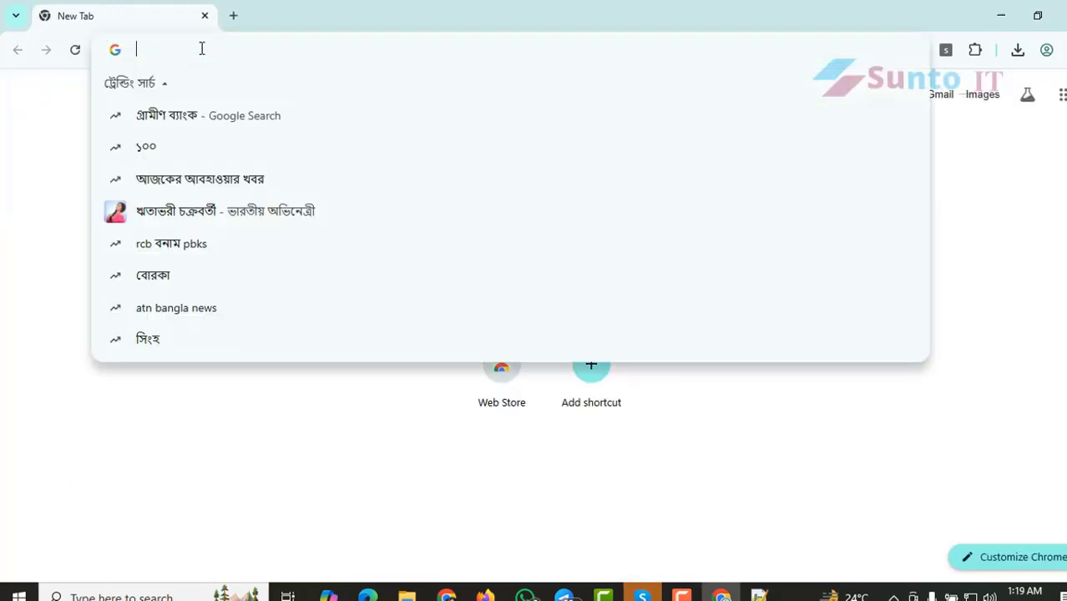
Search Google for 'facebook' and open the m.facebook.com result
text(facebook)
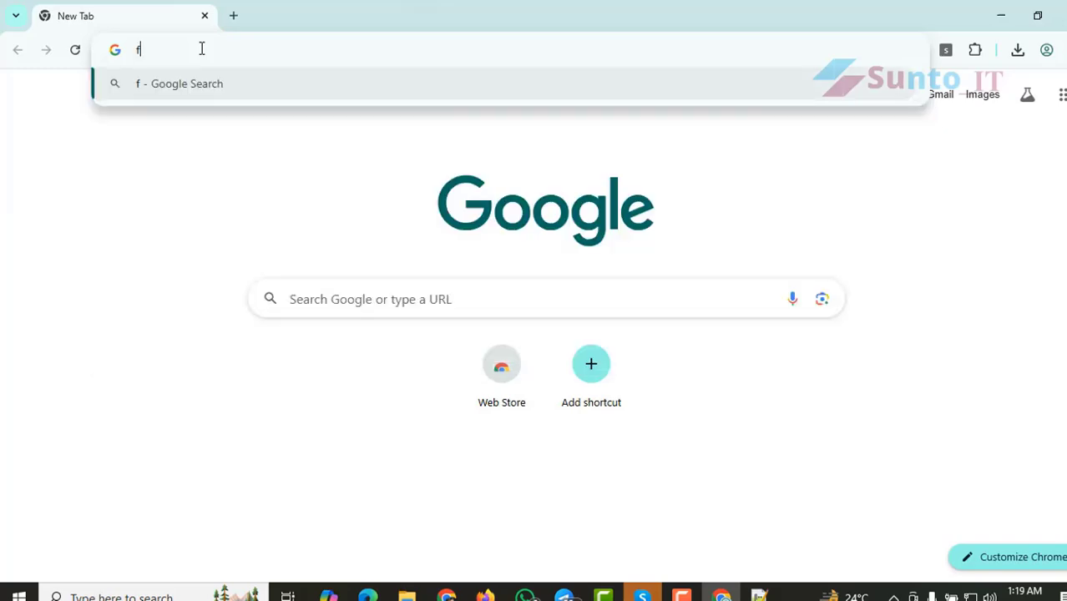
key(Return)
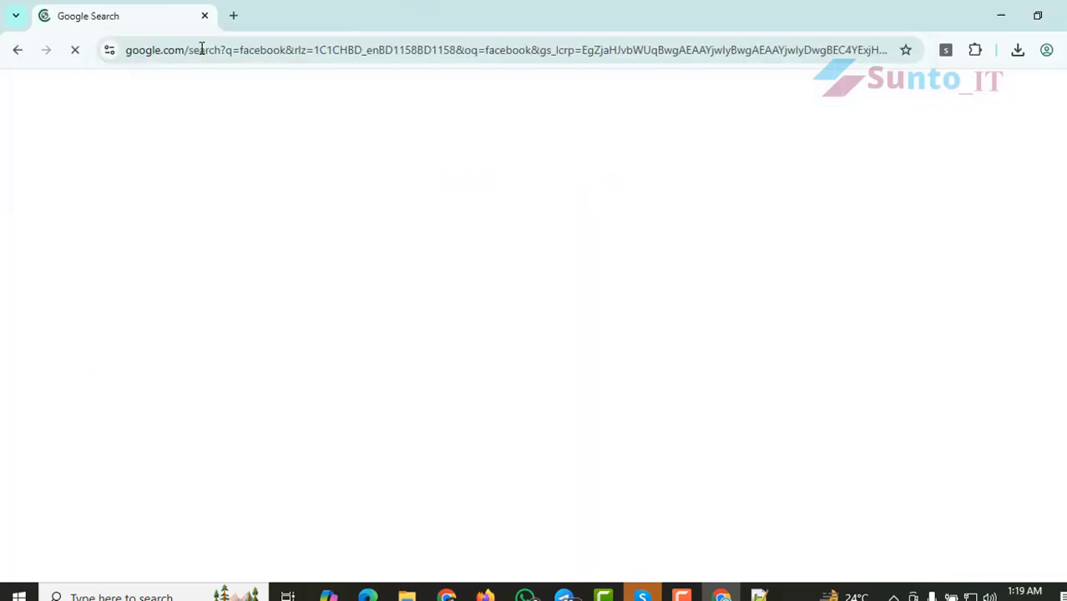
scroll(108, 259, down, 4)
scroll(98, 267, up, 4)
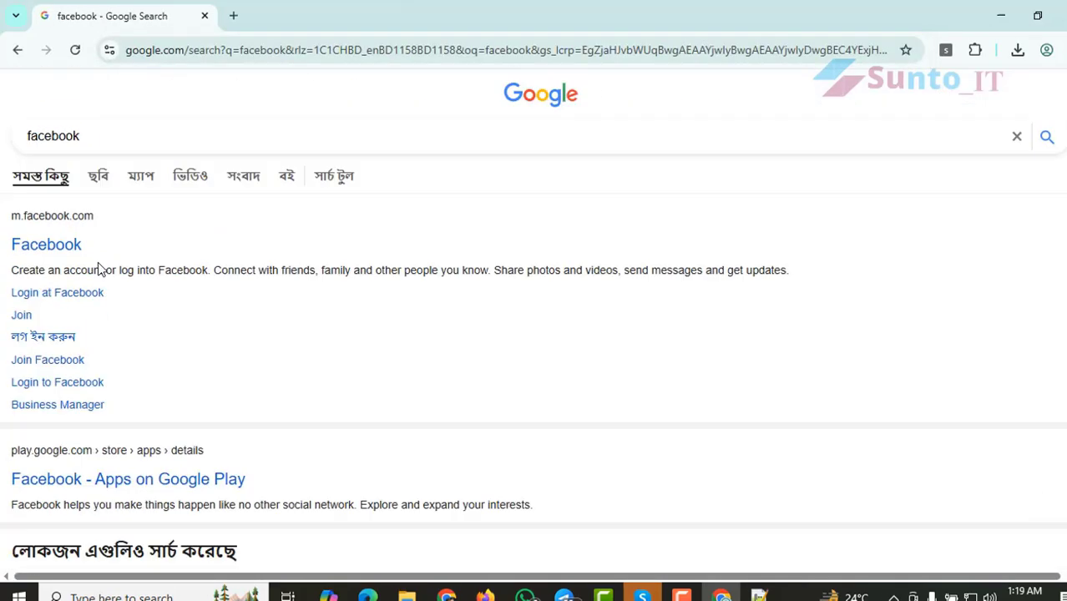
click(52, 248)
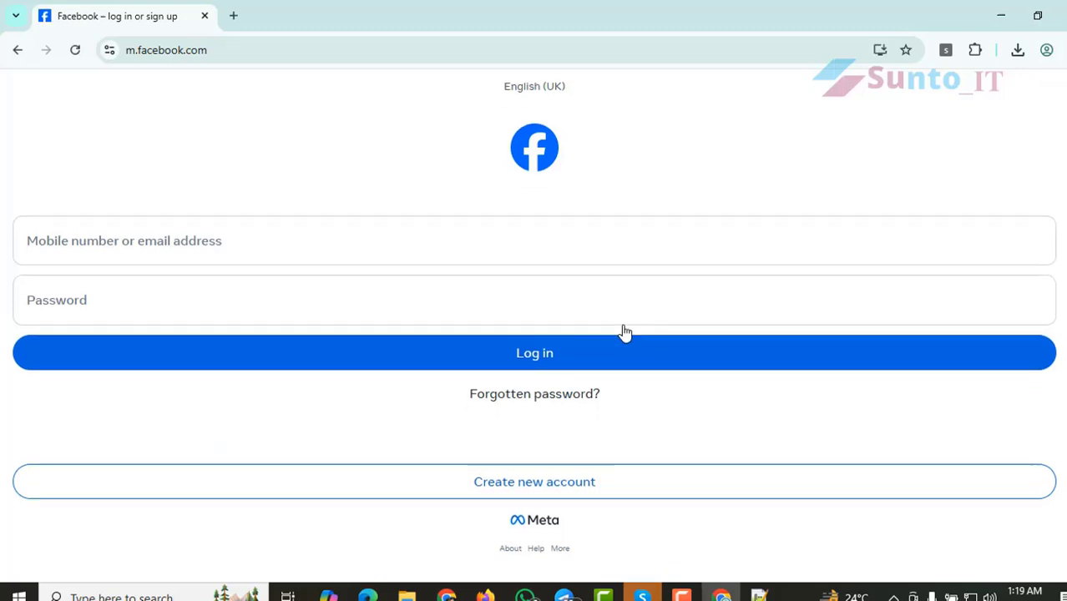
Start a new Facebook account, enter the first name and surname, and continue
click(525, 482)
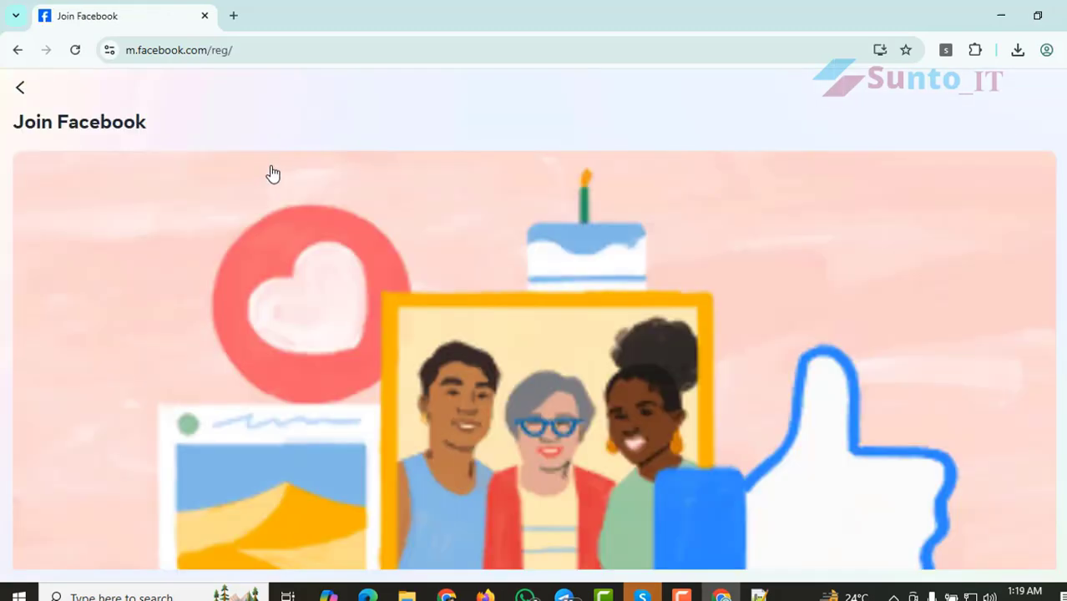
scroll(457, 243, down, 2)
click(554, 491)
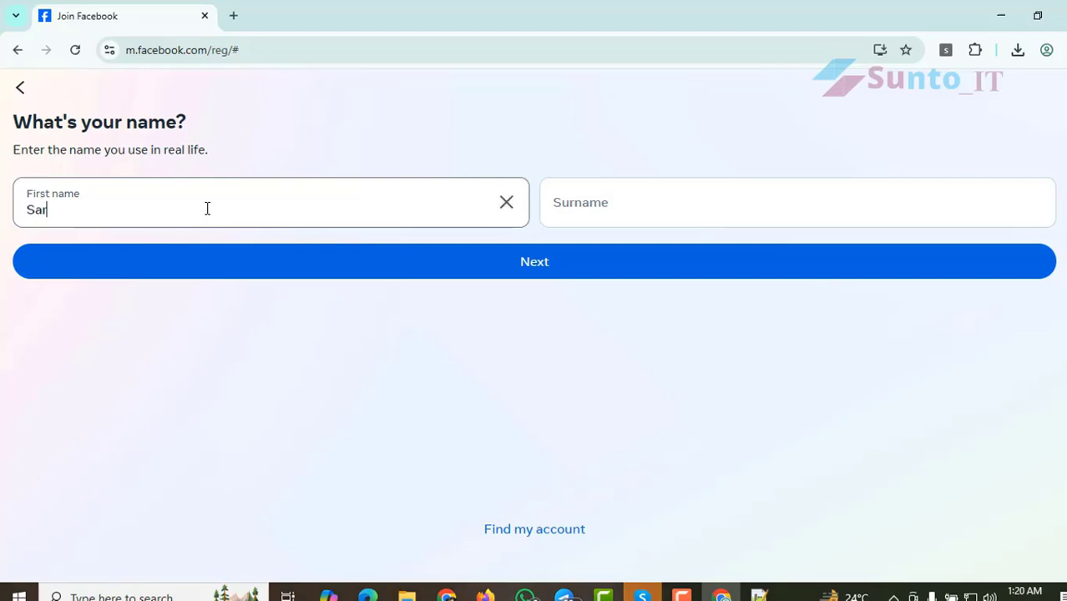
click(623, 208)
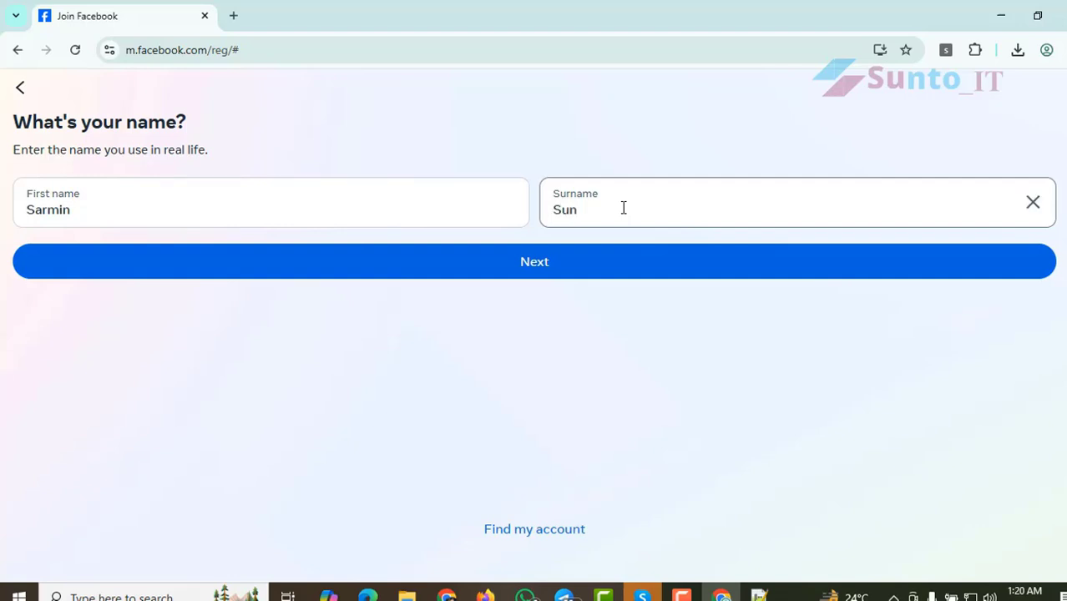
text(Suntana)
click(531, 274)
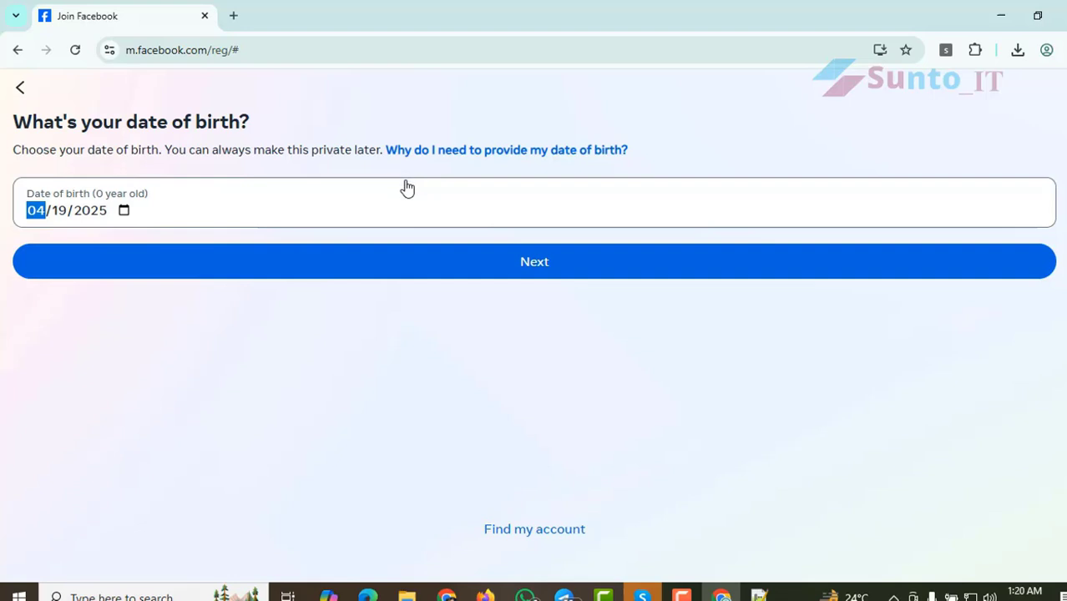
Enter a birth date with year 2009 and day 11, then choose Female as the gender
click(96, 212)
text(2)
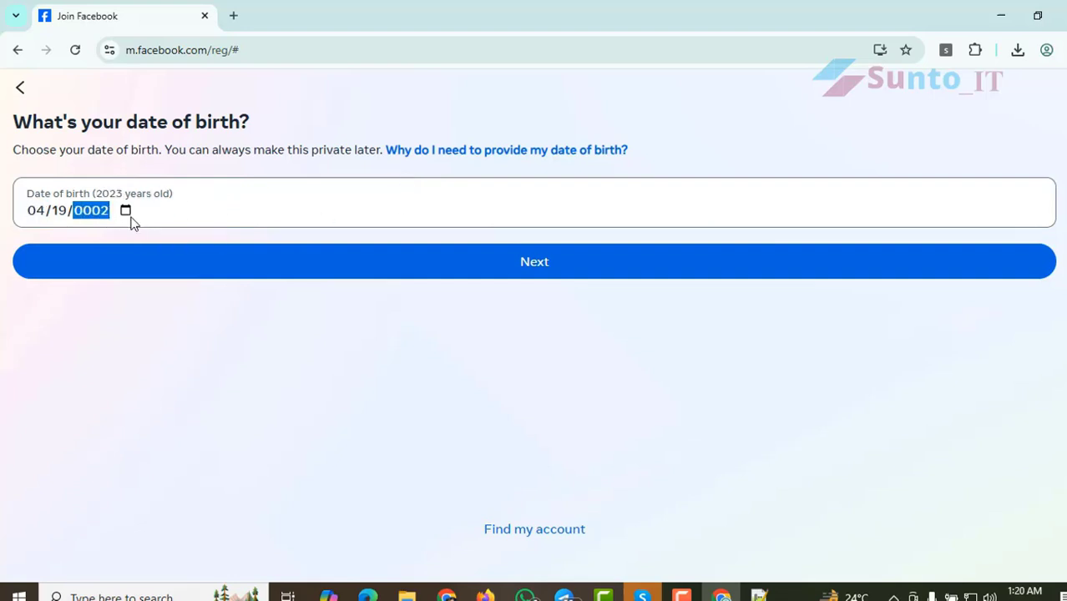
text(02)
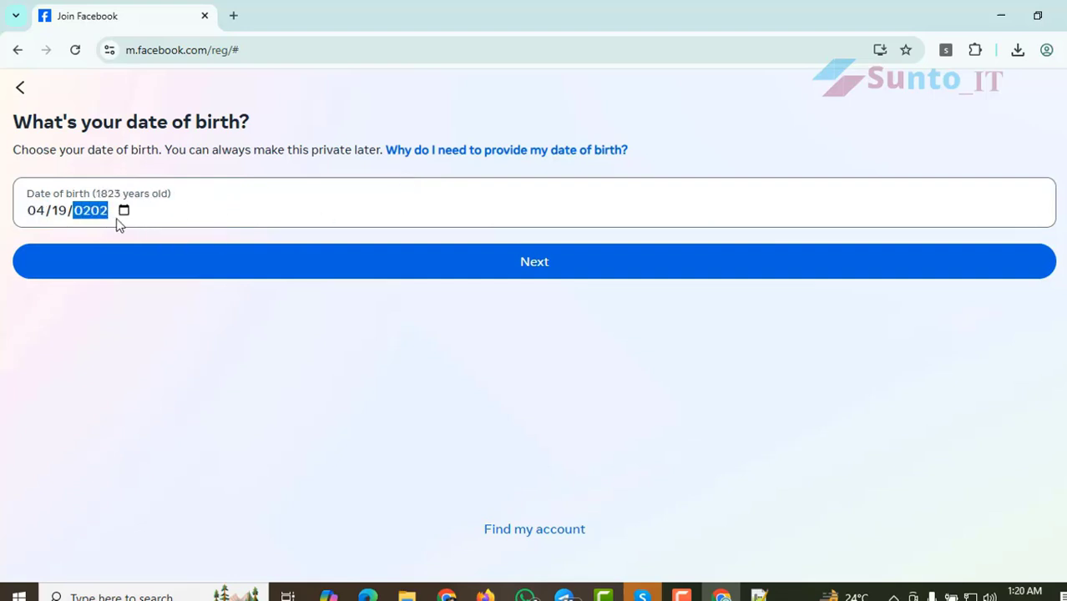
key(BackSpace)
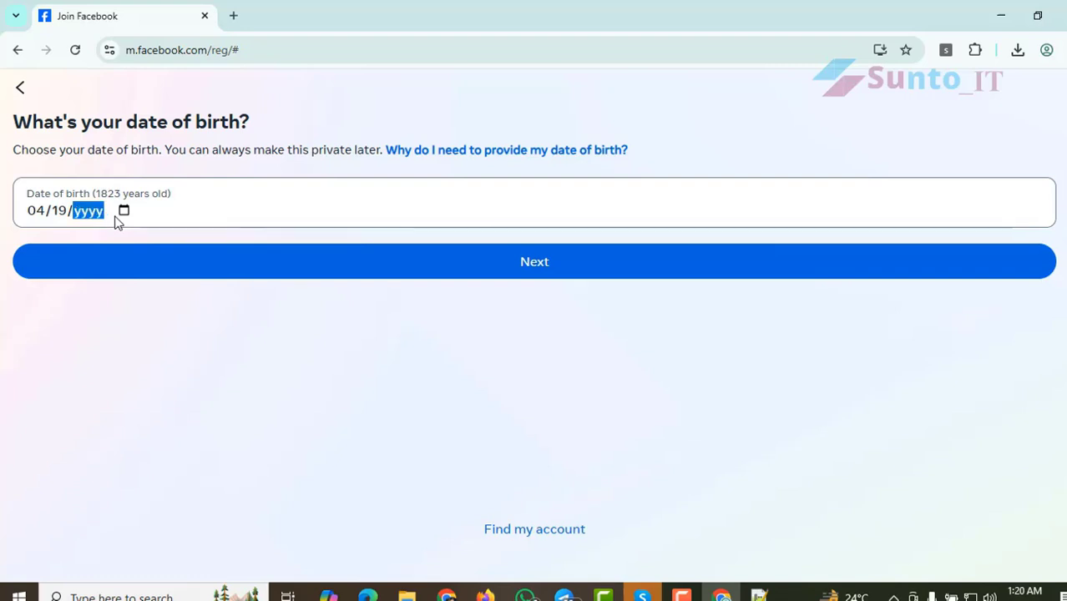
text(20)
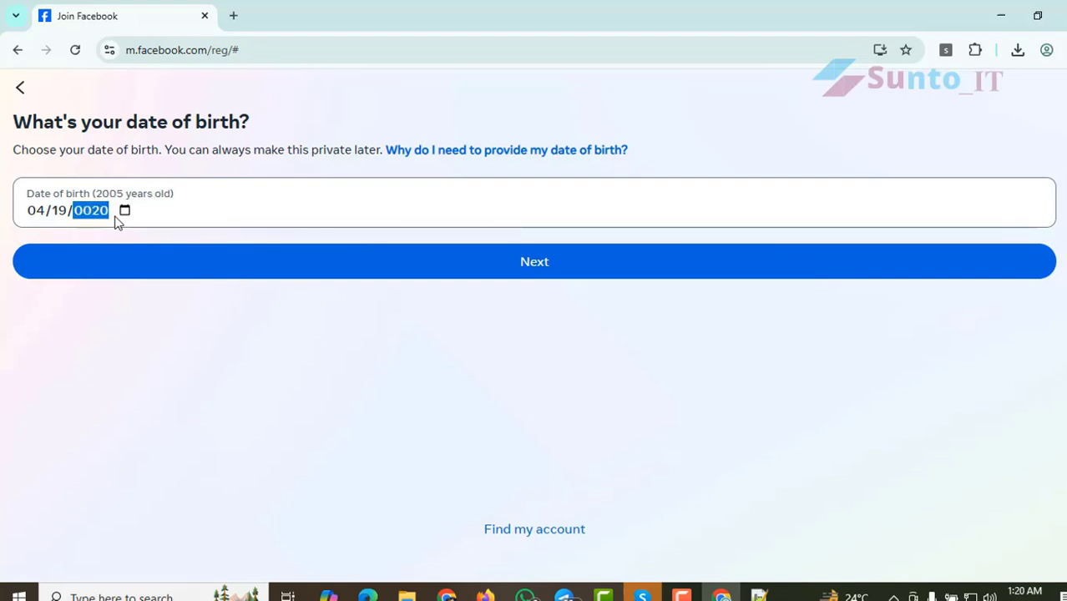
text(09)
click(58, 212)
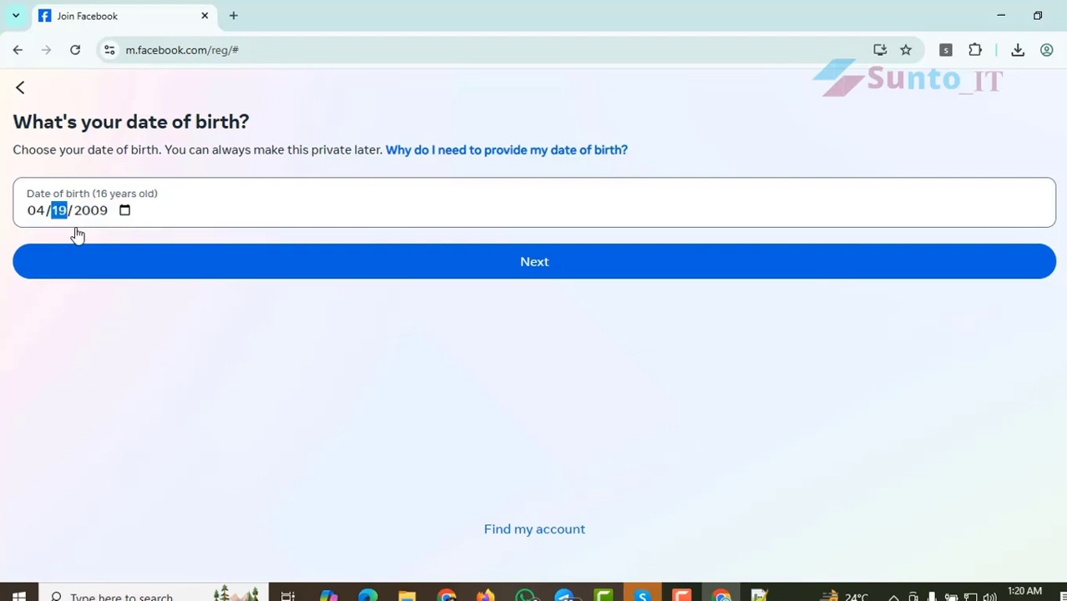
text(11)
click(472, 274)
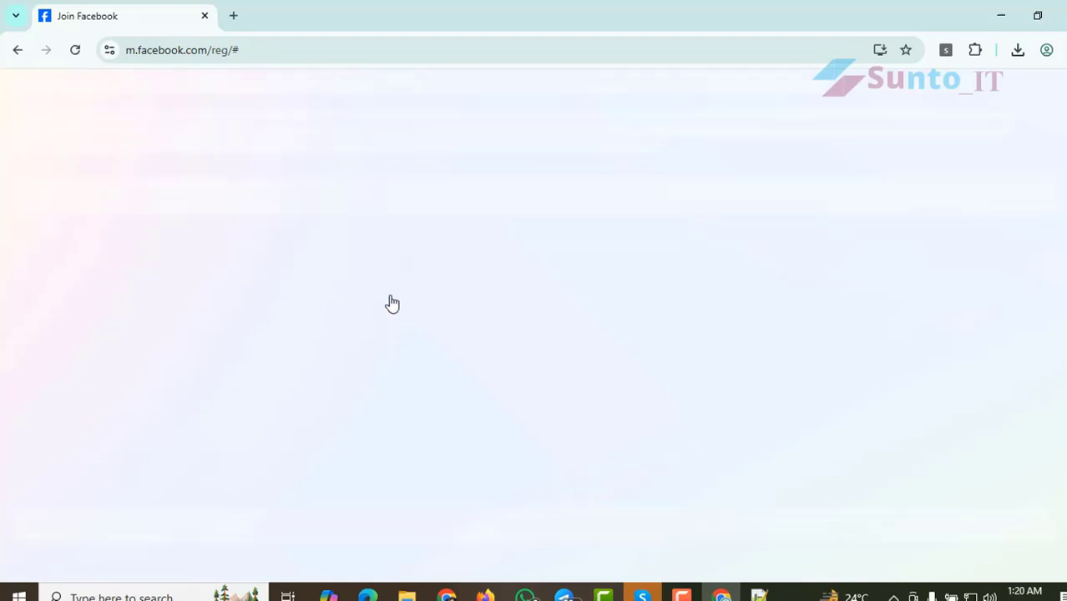
click(154, 208)
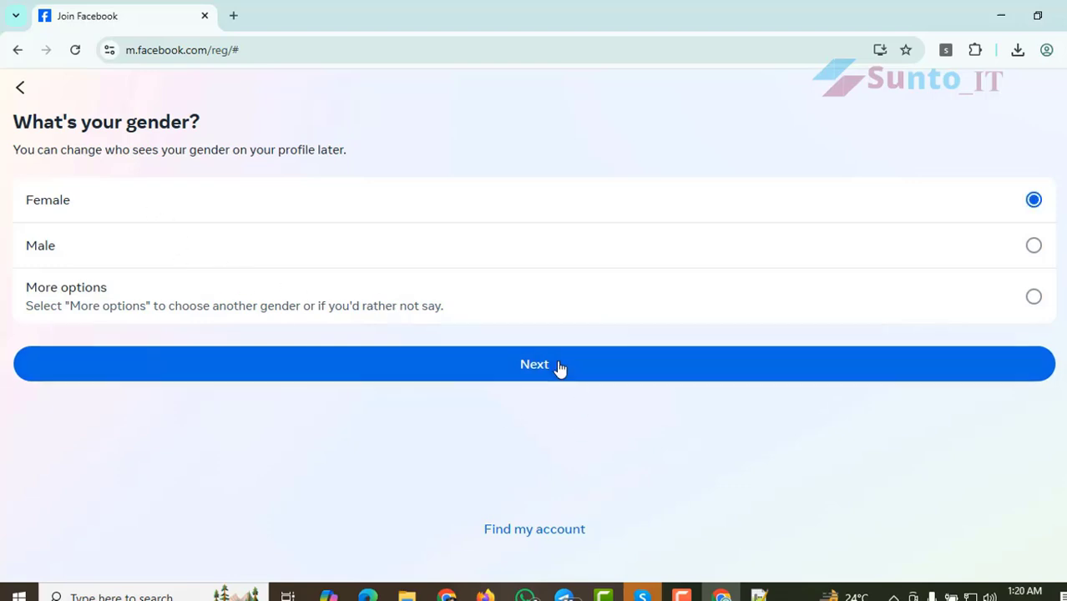
Continue past the gender step, switch to signing up by email address, and begin entering the email
click(531, 363)
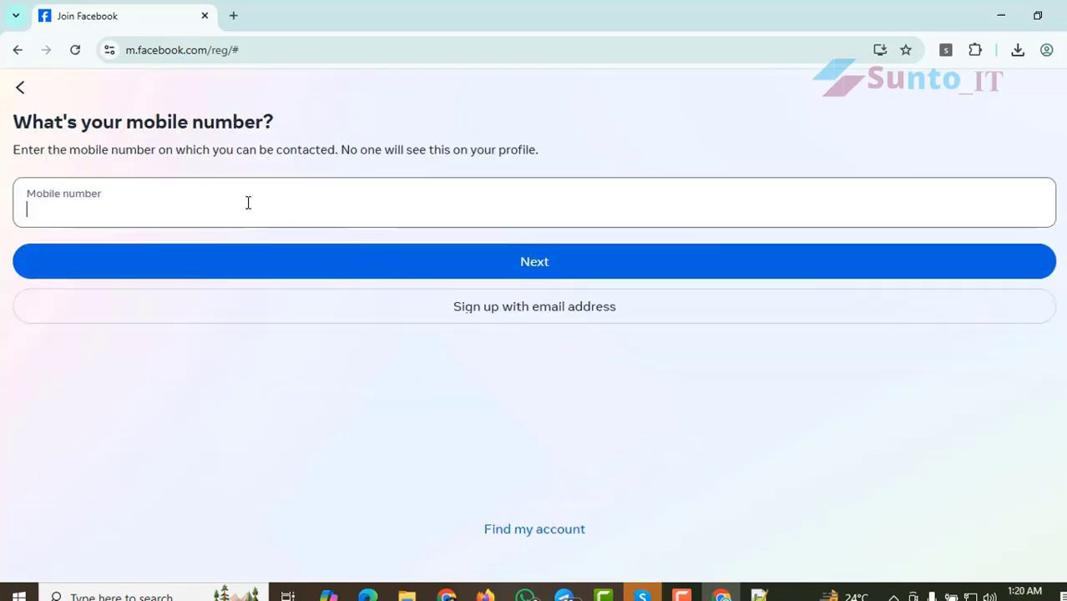
click(472, 306)
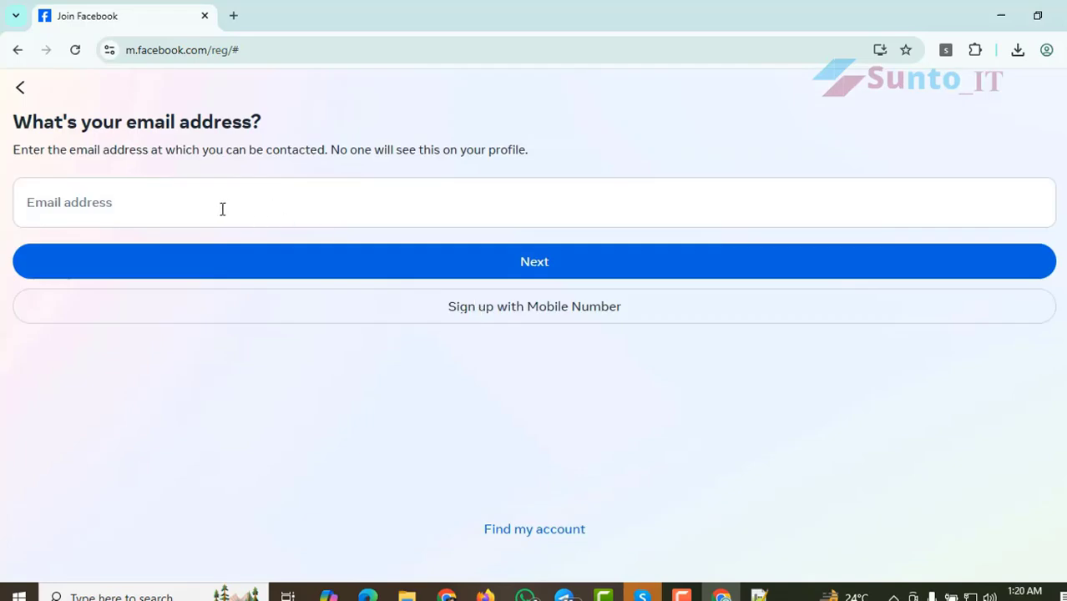
click(217, 208)
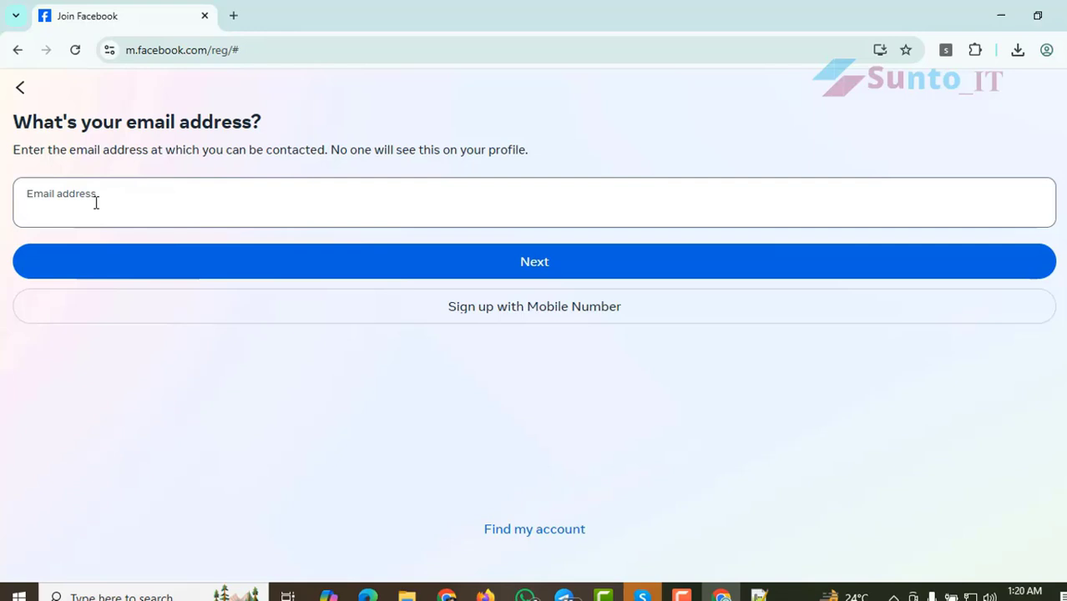
text(h)
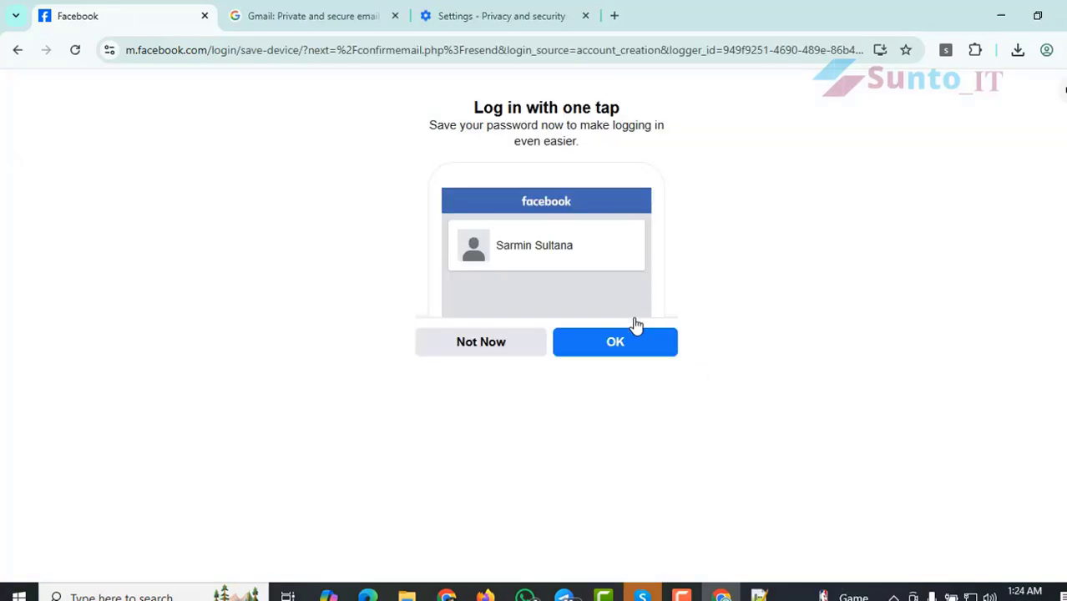
Accept saving the login info for one-tap login
click(642, 344)
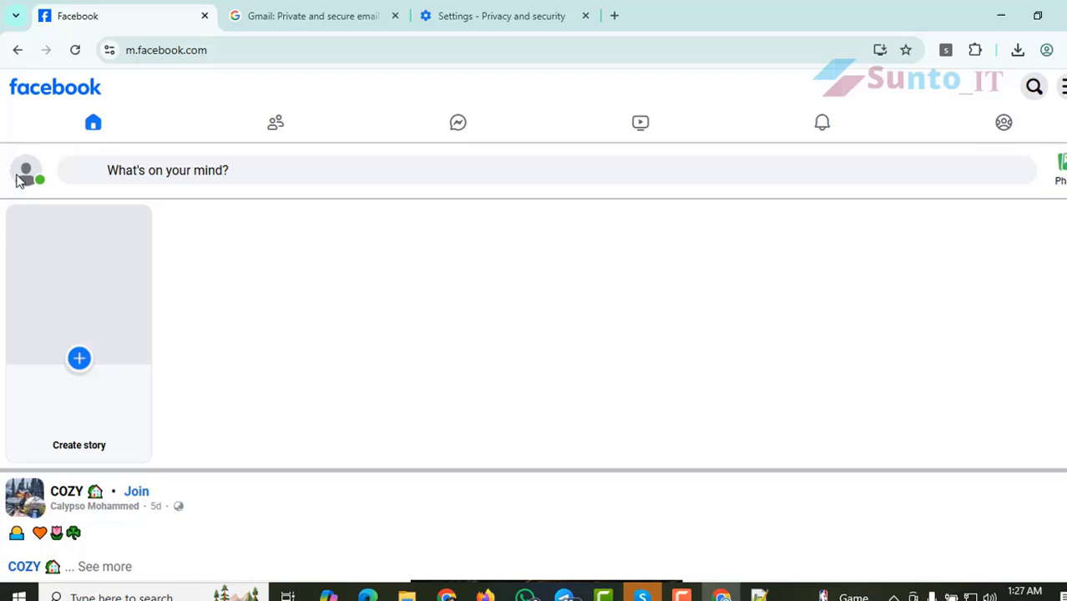
Open the new account's profile and scroll through its cover, picture and profile sections
click(20, 180)
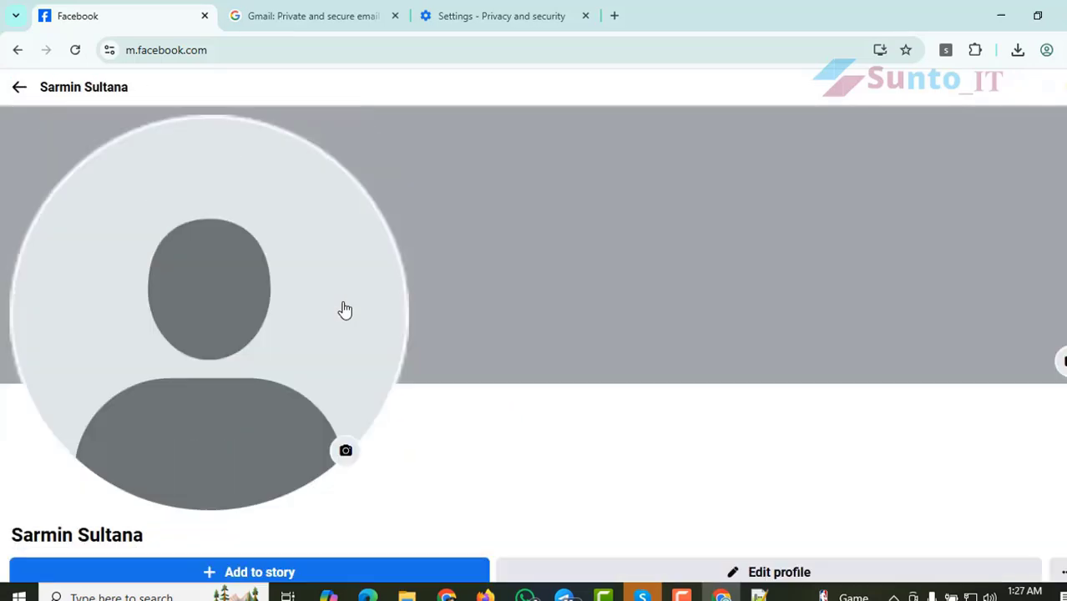
scroll(276, 384, down, 4)
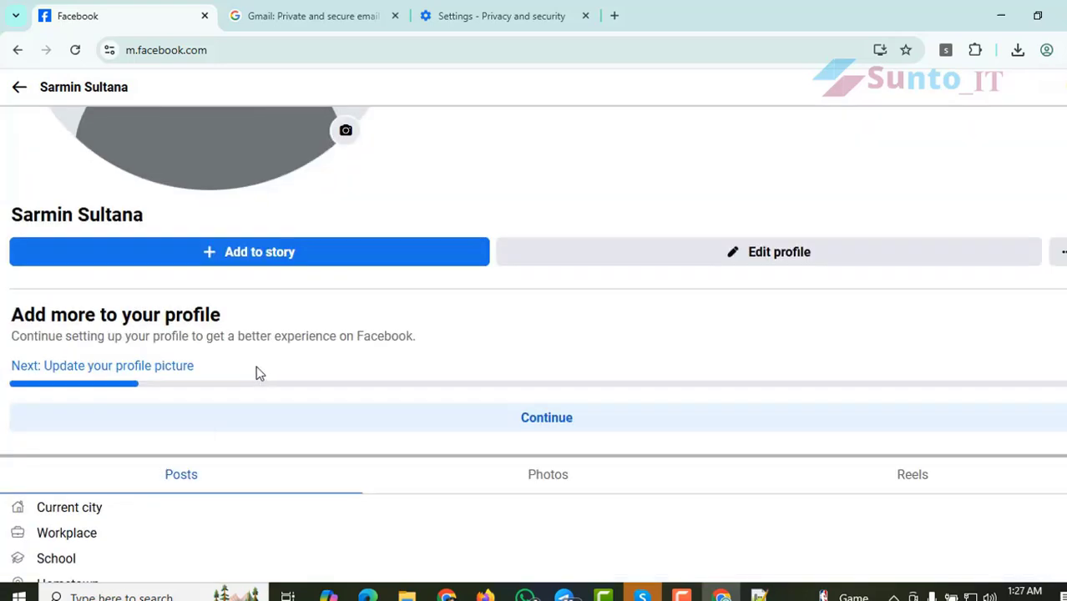
scroll(307, 234, up, 2)
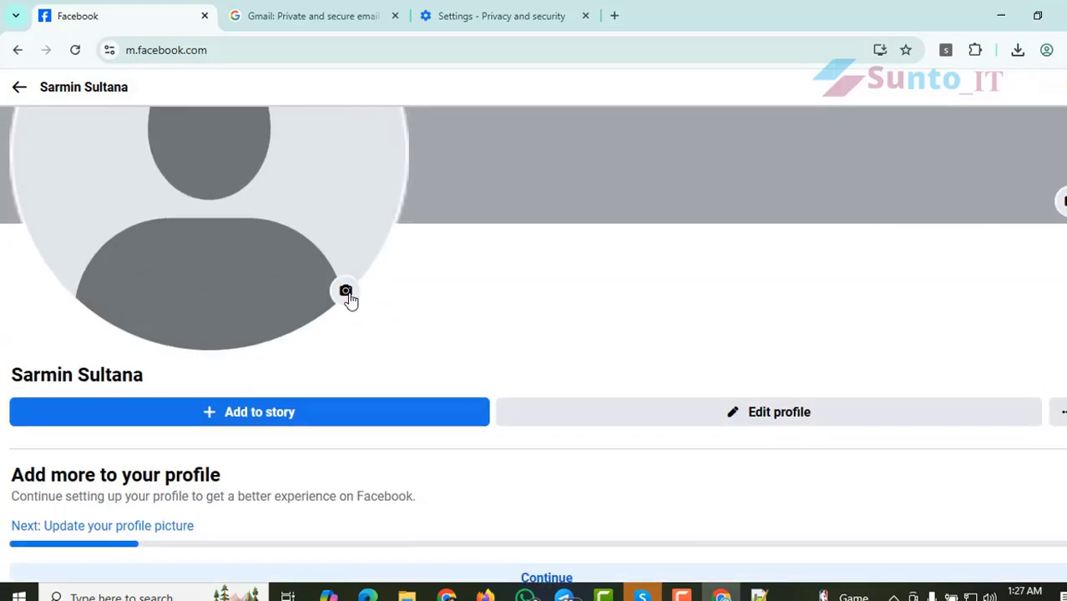
scroll(352, 302, down, 7)
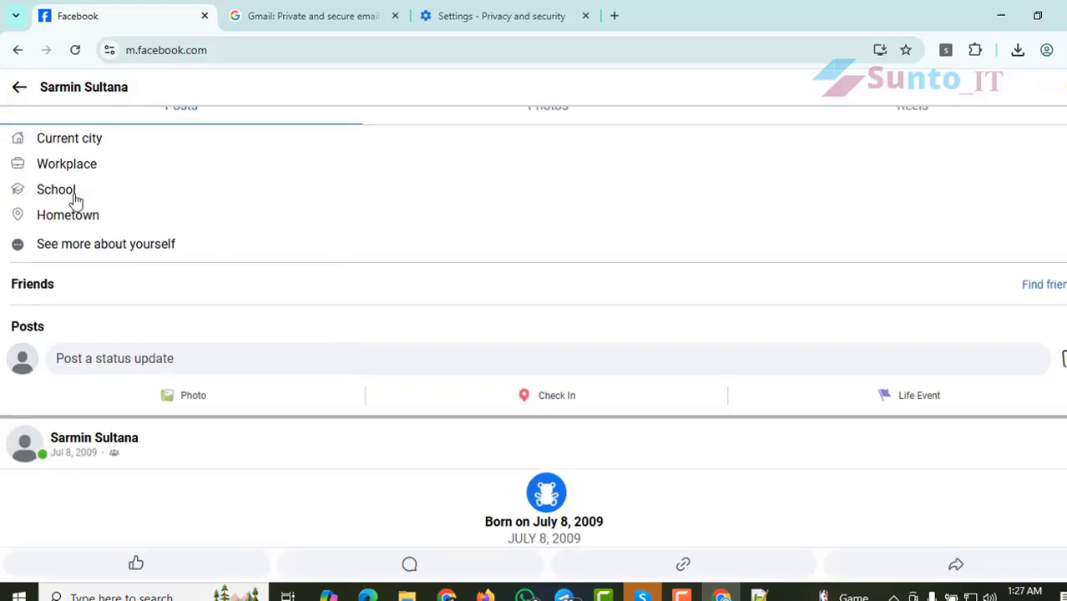
scroll(132, 267, up, 2)
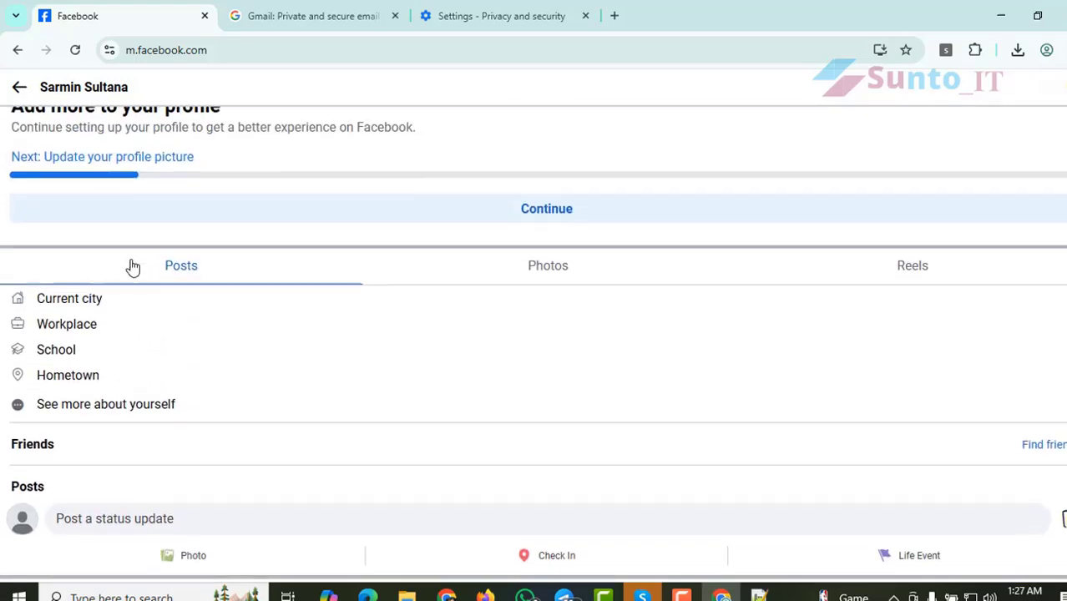
scroll(283, 324, up, 3)
scroll(283, 326, up, 5)
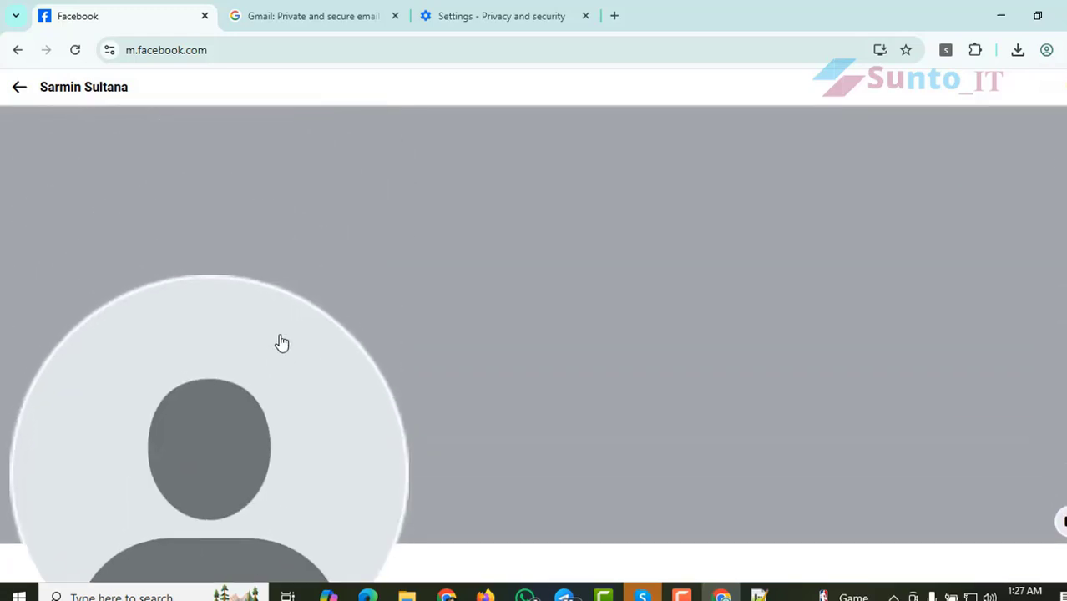
scroll(280, 345, down, 3)
scroll(279, 344, up, 3)
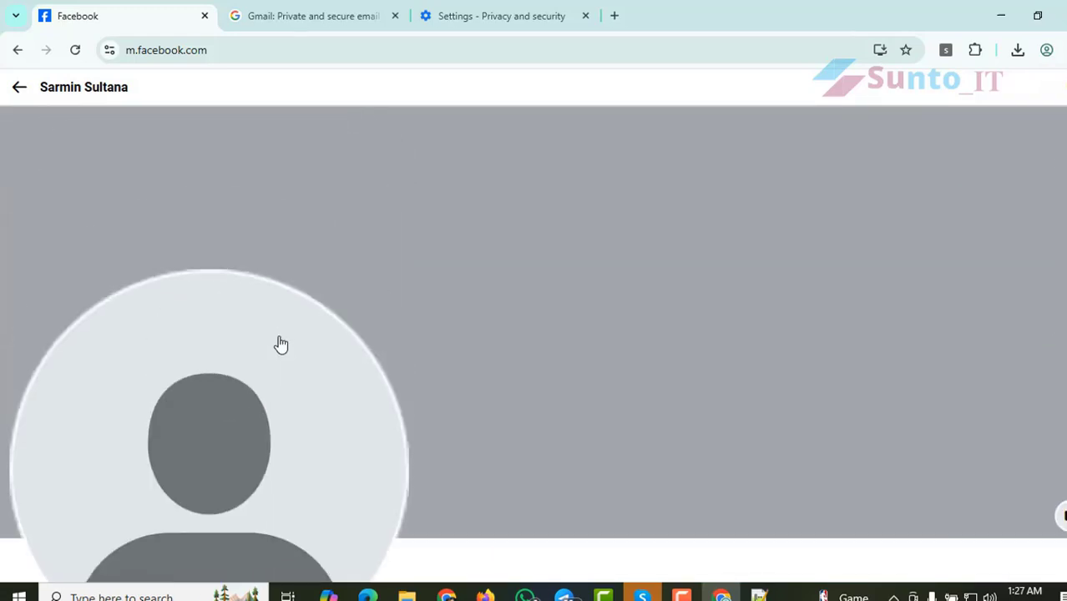
scroll(281, 345, down, 6)
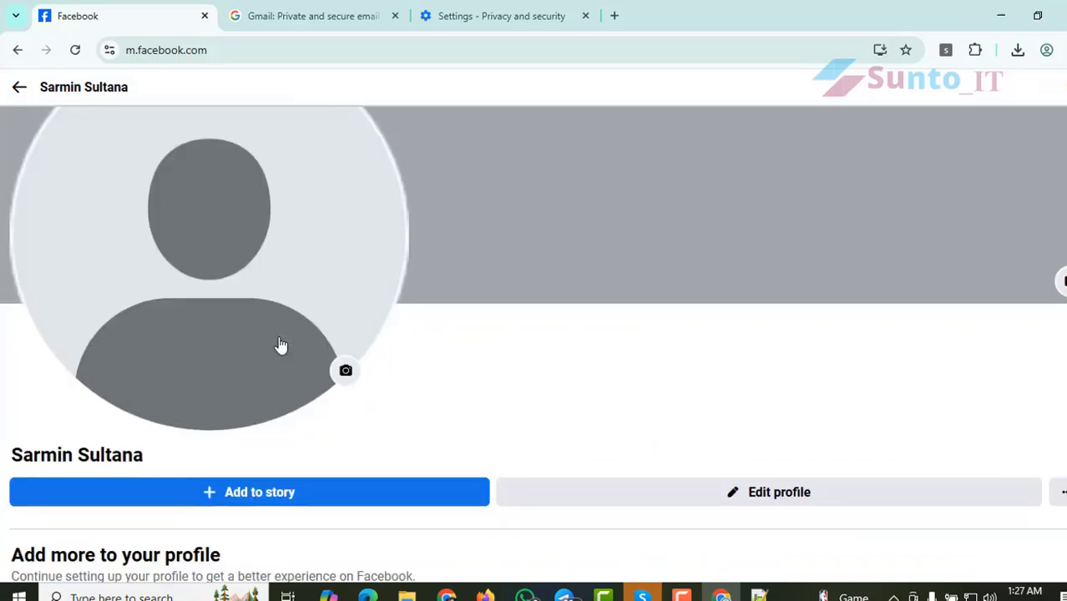
scroll(280, 346, up, 4)
scroll(280, 347, up, 2)
Glance at the Gmail tab, then return to the Facebook profile and scroll down
click(290, 22)
click(174, 7)
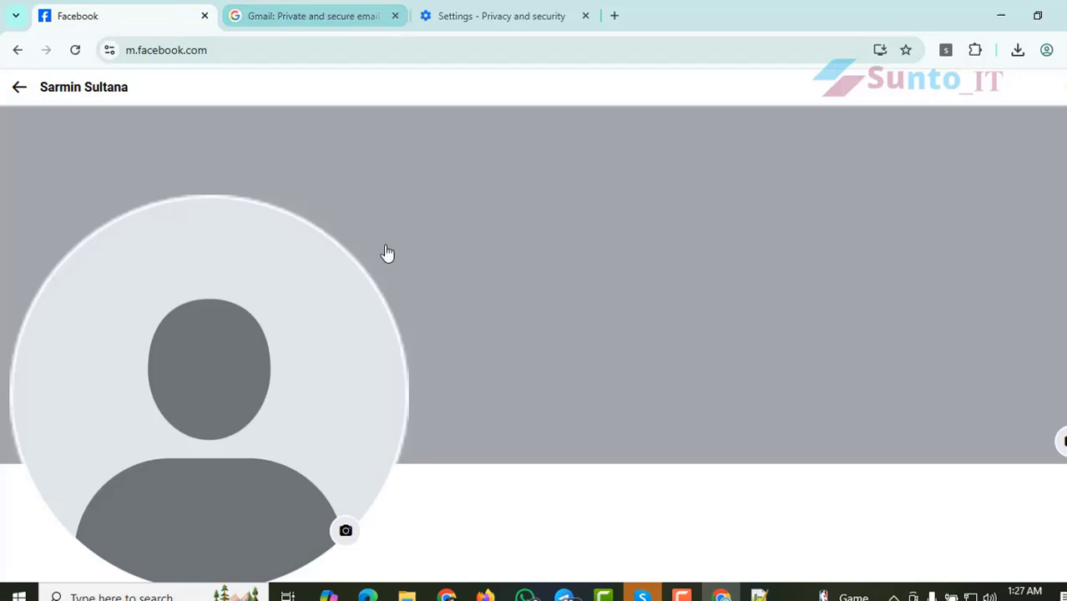
scroll(388, 360, down, 4)
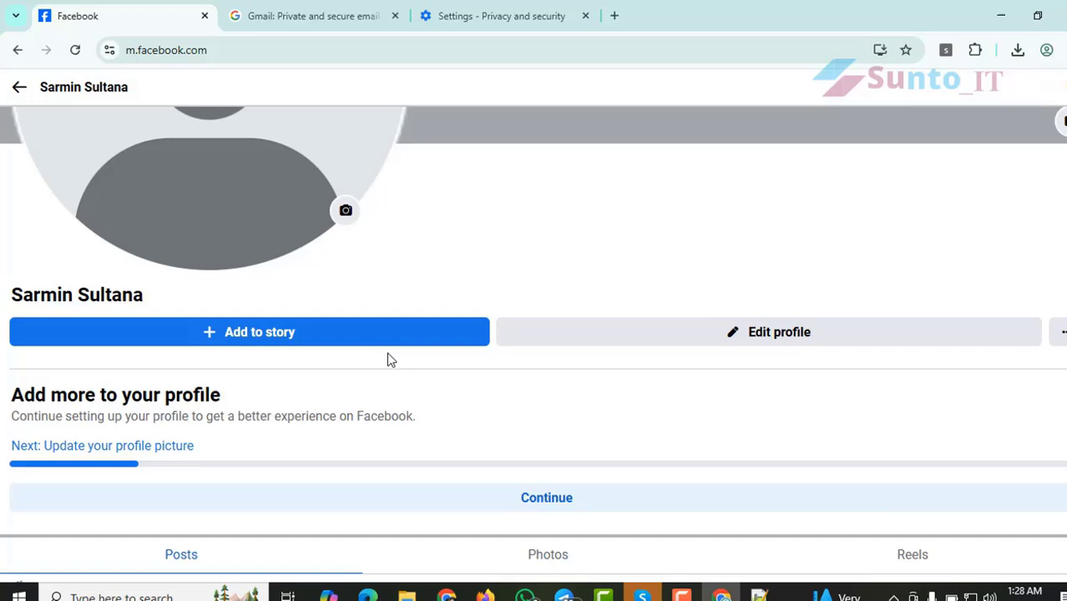
Open the extension's 'Select Android User Agent' dropdown and scroll through the available agents
click(946, 51)
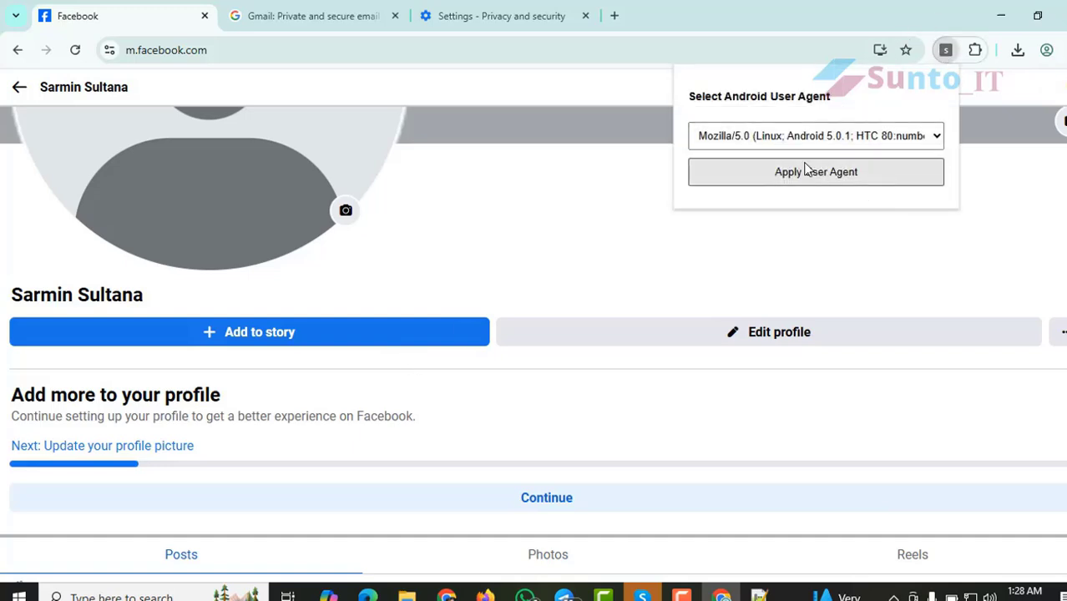
click(855, 136)
scroll(886, 367, down, 3)
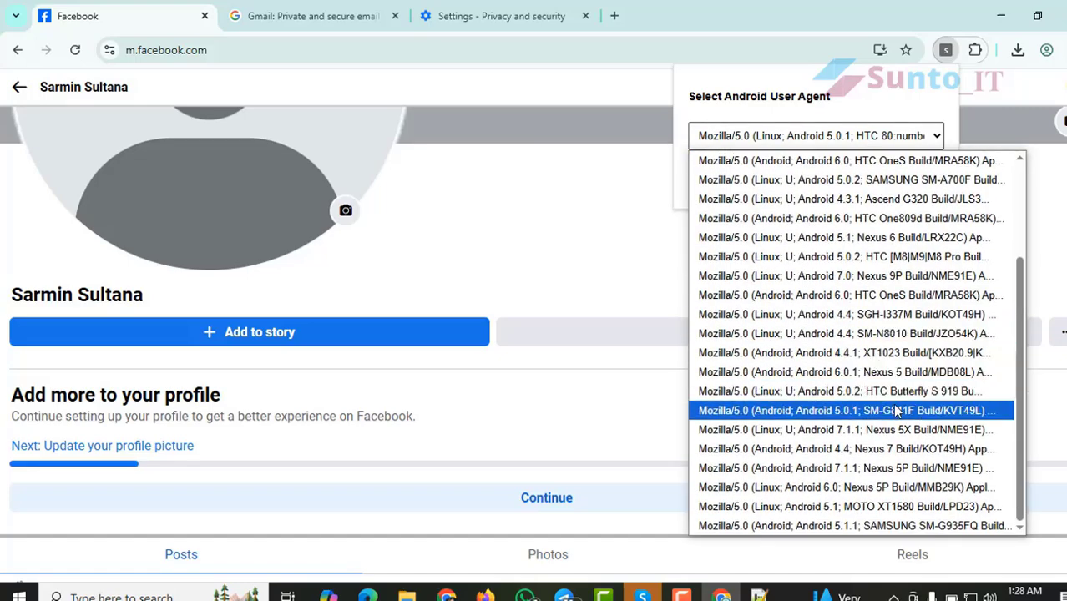
scroll(890, 393, up, 2)
scroll(875, 415, down, 2)
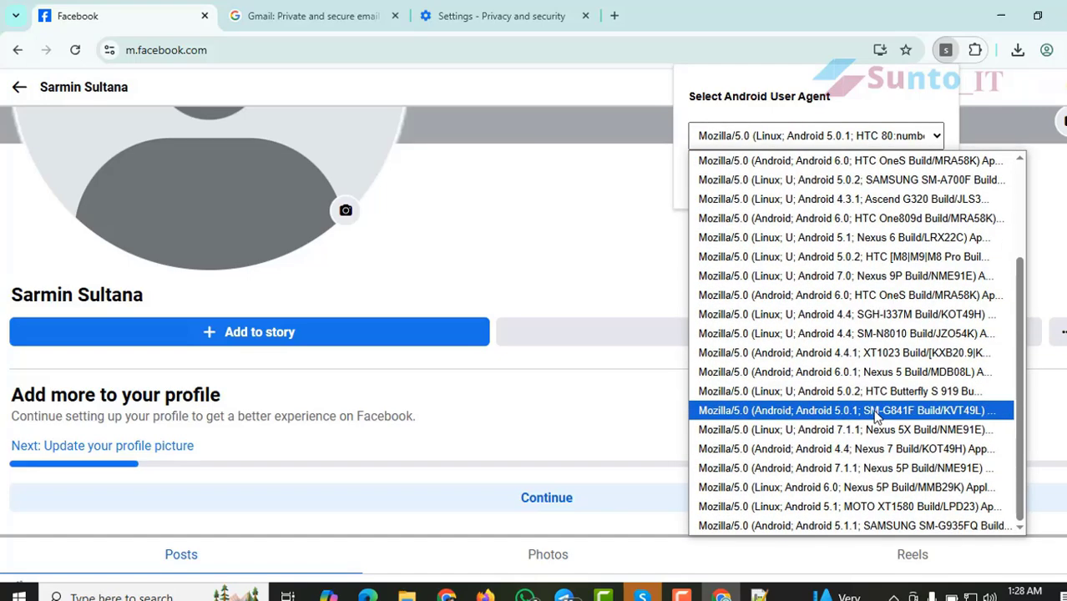